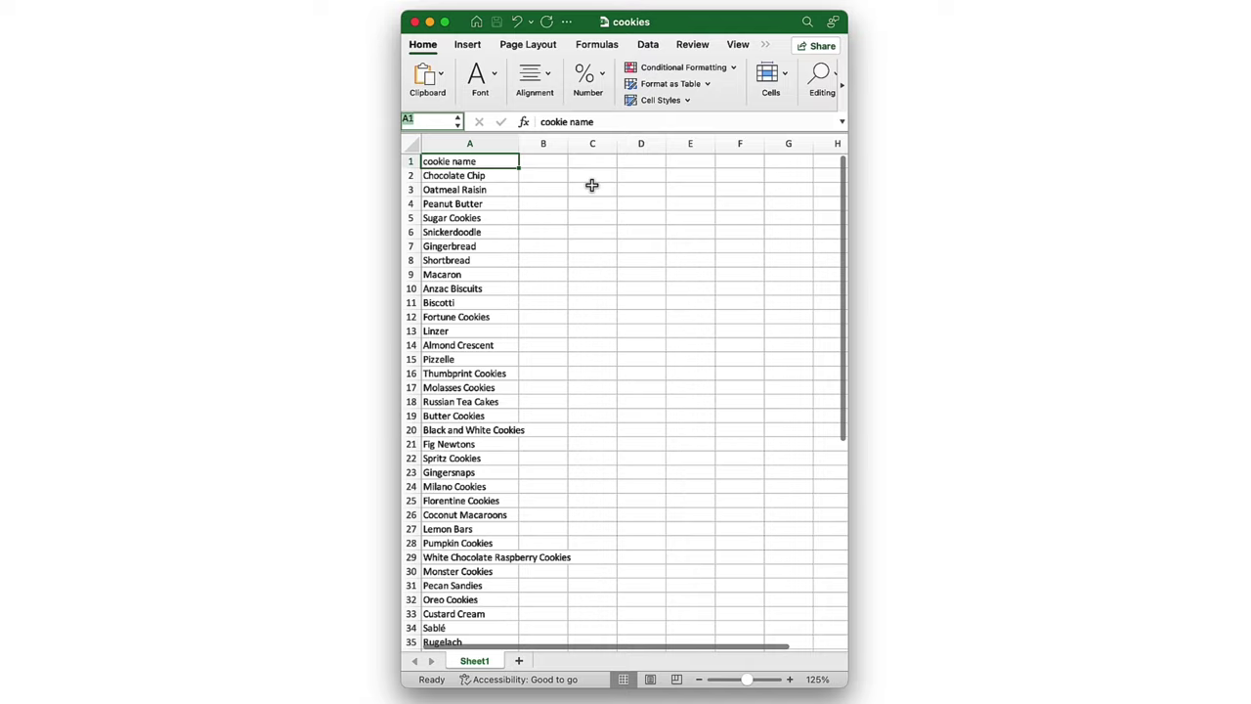
Scroll down through the full list of cookie names in column A
scroll(592, 185, down, 7)
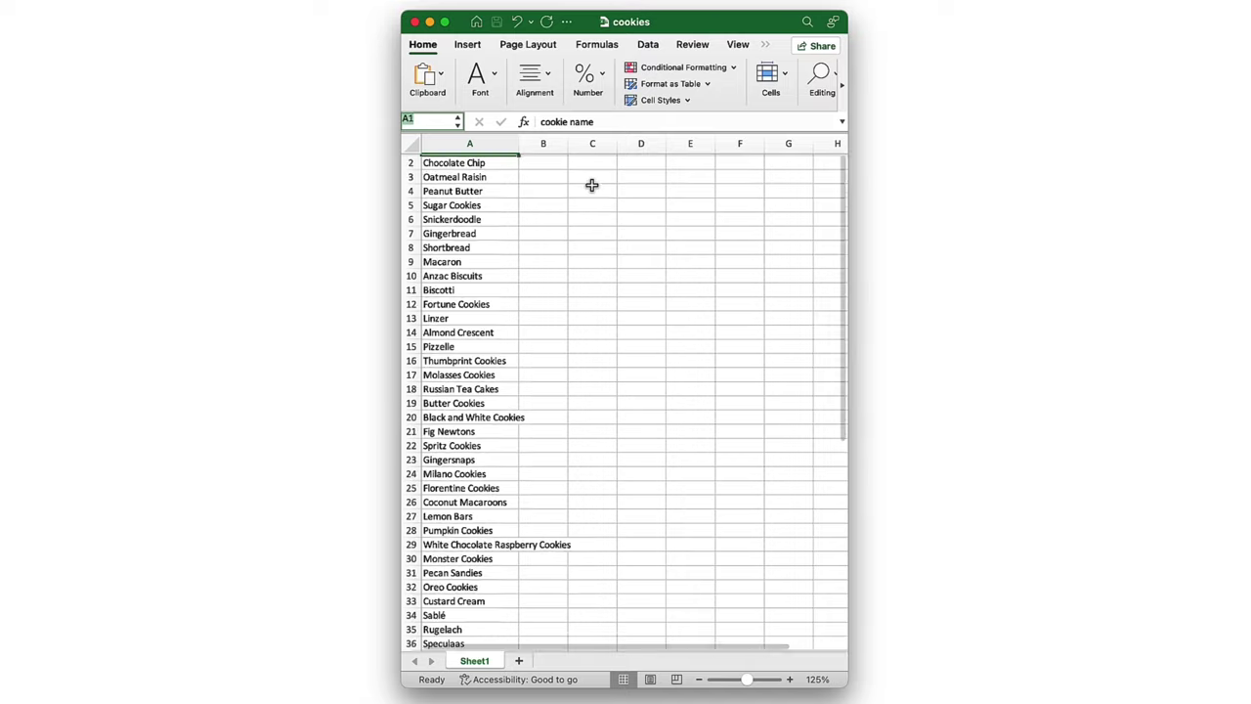
scroll(591, 184, down, 4)
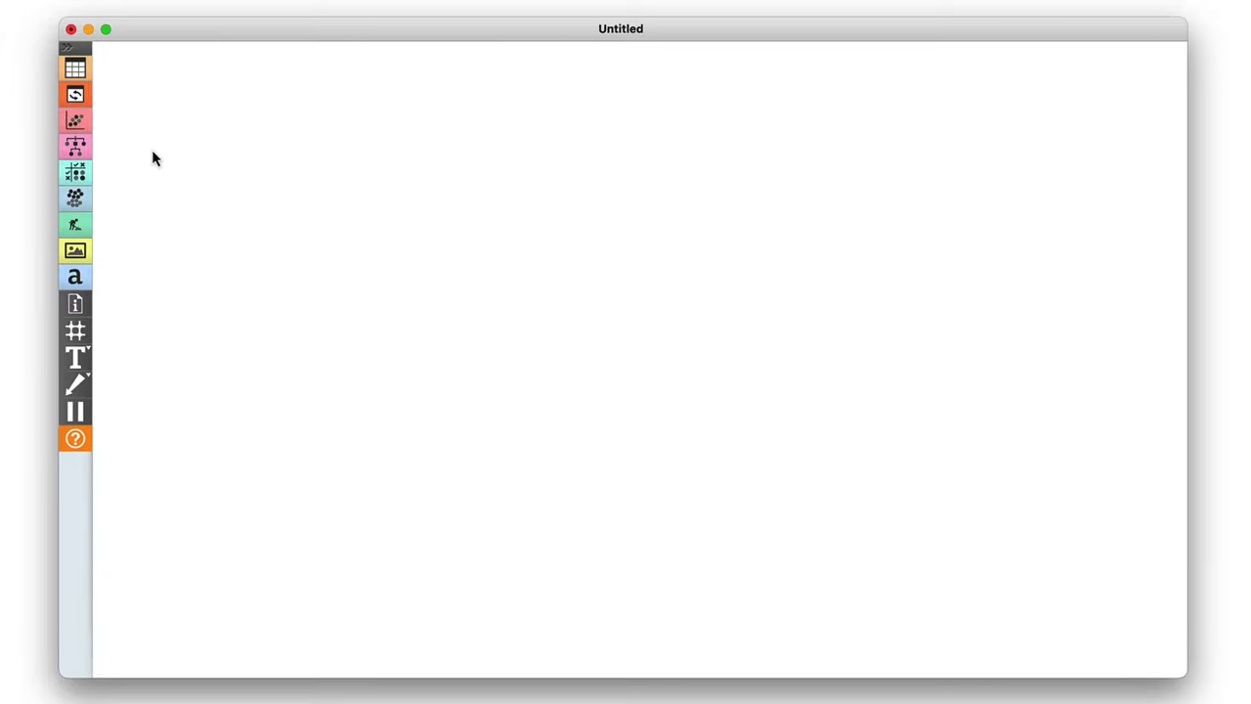
Link a File widget to a ChatGPT Constructor and generate 150-word gpt-4 descriptions for the 60 cookies
right_click(152, 159)
click(166, 238)
drag(180, 153, 246, 162)
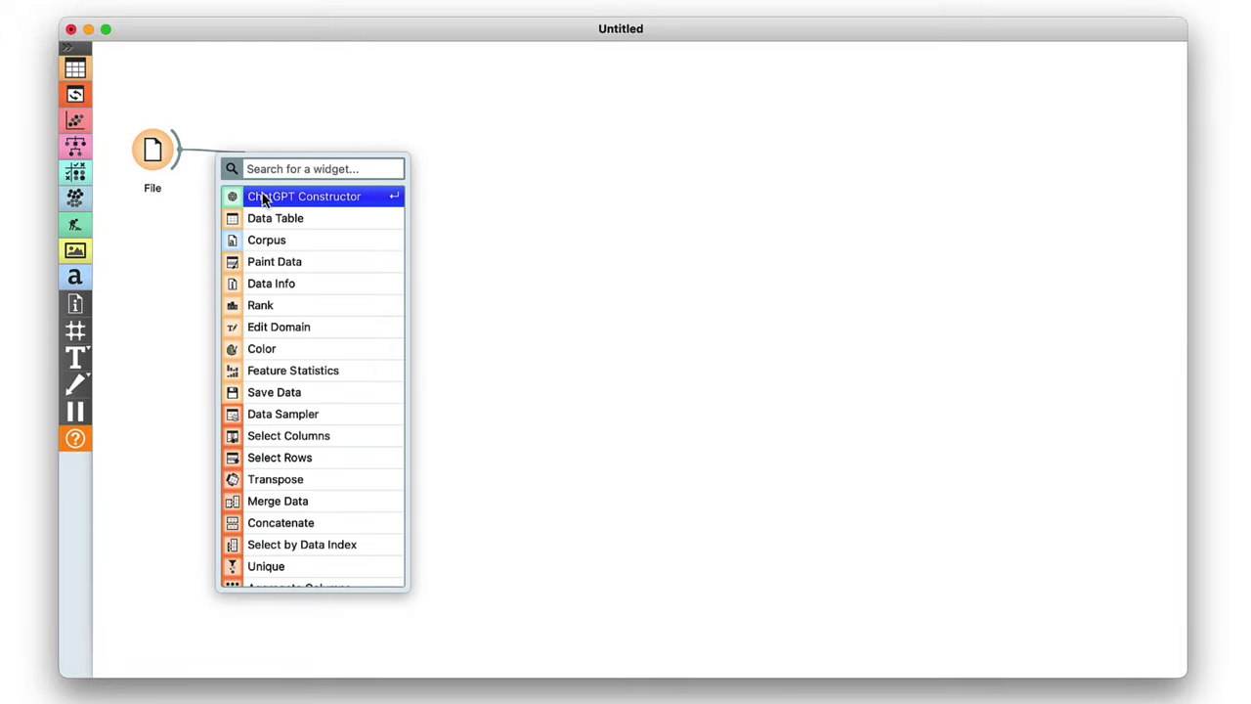
click(262, 196)
double_click(271, 154)
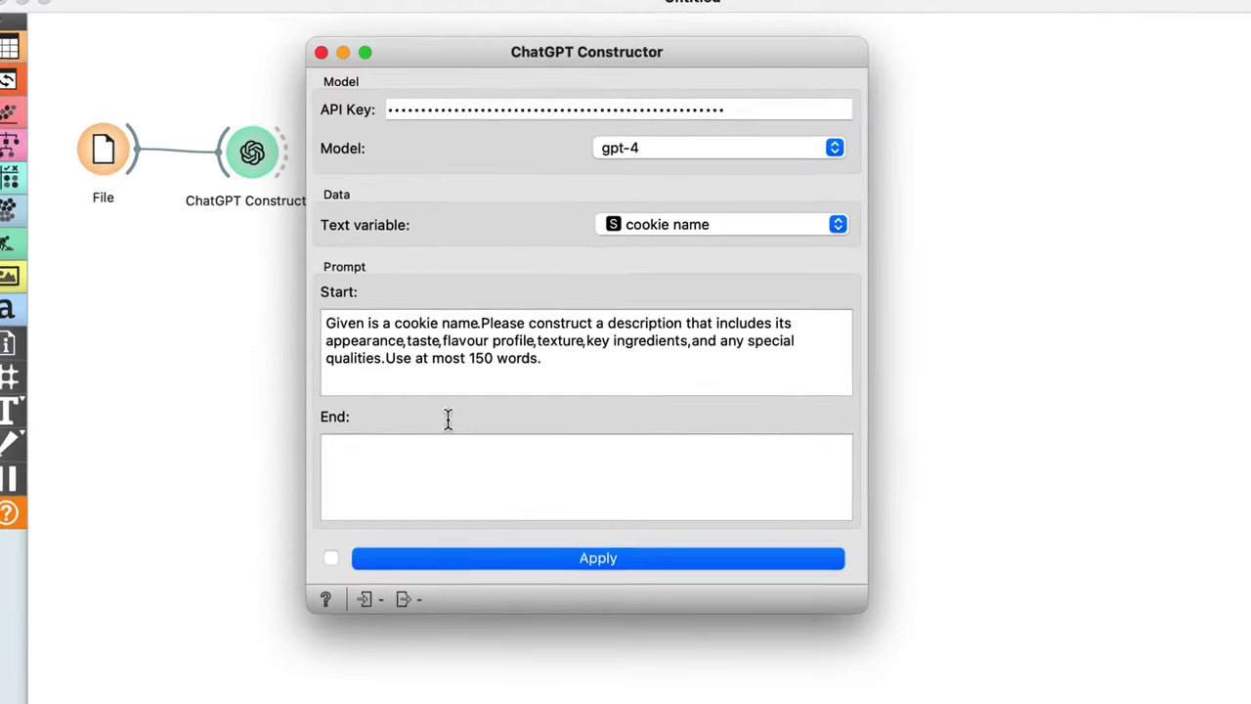
click(481, 560)
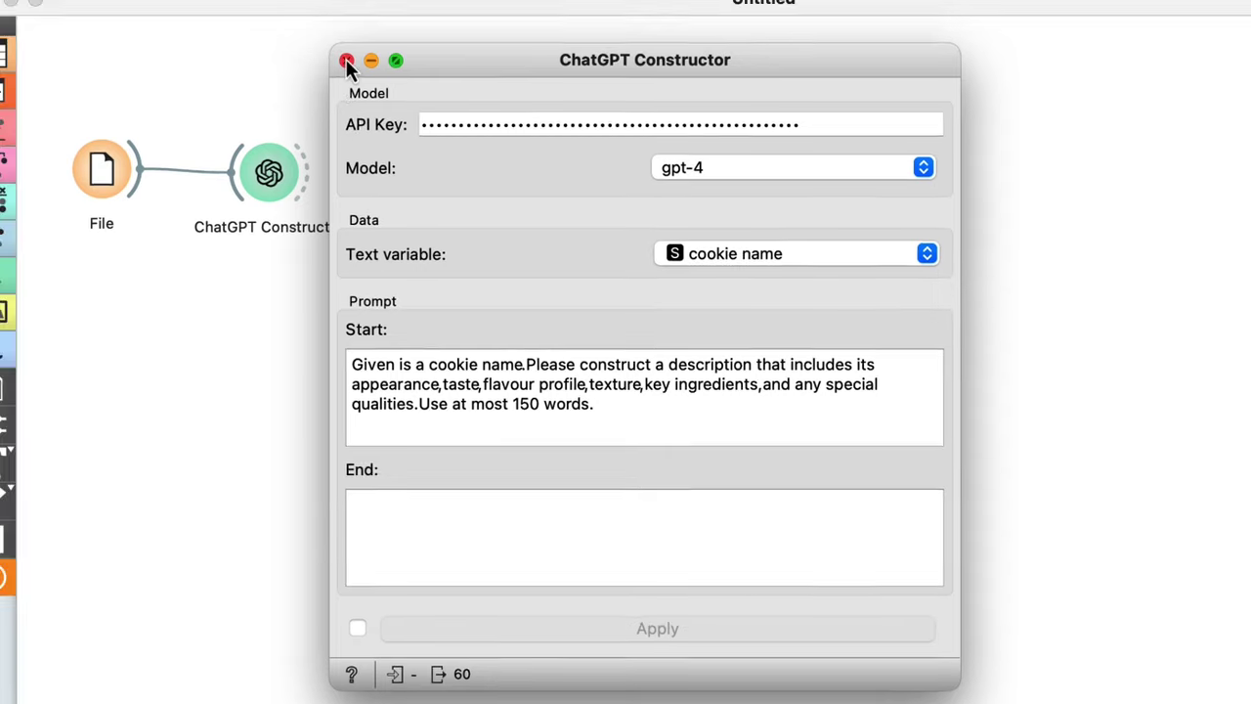
click(346, 61)
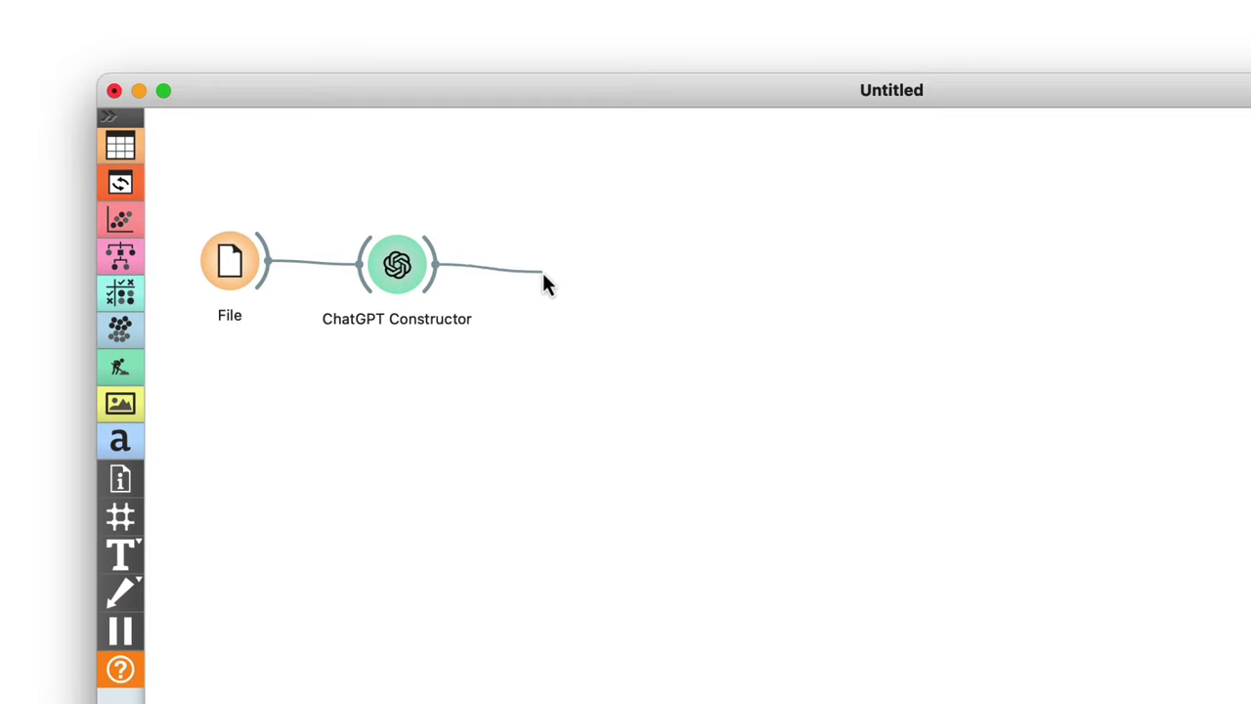
Add a Corpus widget after ChatGPT Constructor and a Corpus Viewer after Corpus
drag(543, 282, 539, 282)
click(567, 323)
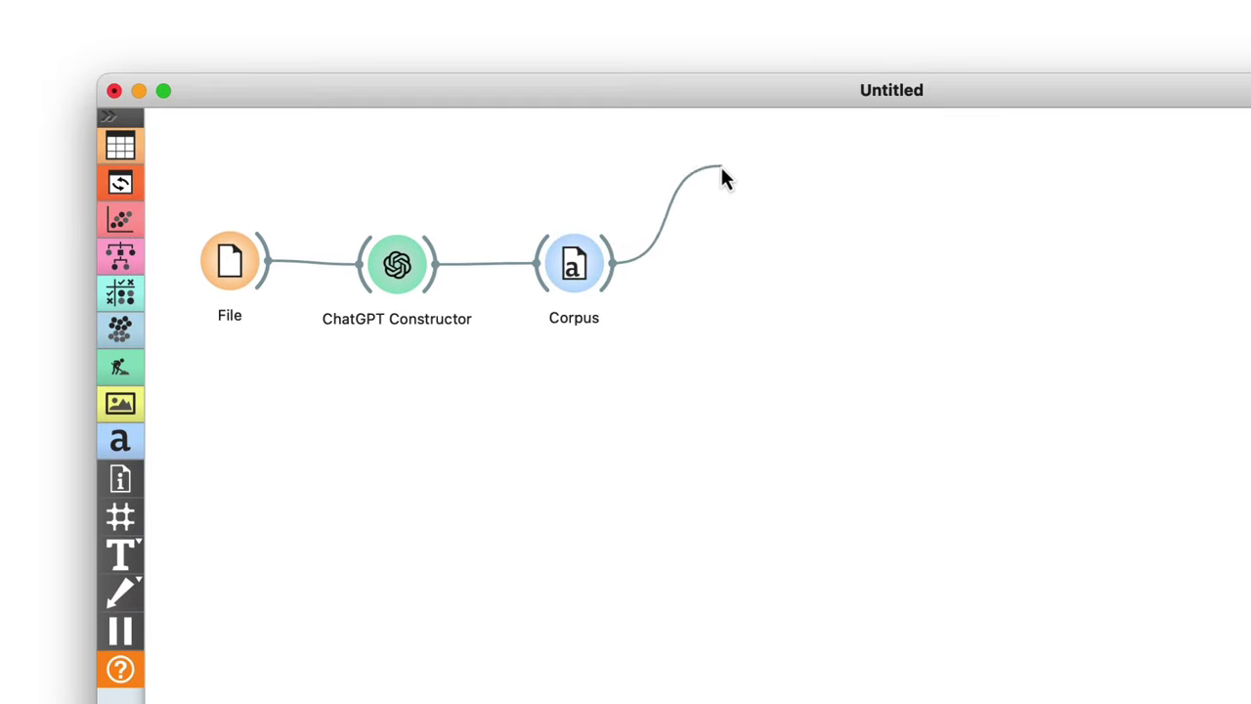
drag(720, 164, 722, 167)
click(762, 253)
Read the Oatmeal Raisin, Peanut Butter and Sugar Cookies descriptions, then link Document Embedding to Corpus
double_click(763, 176)
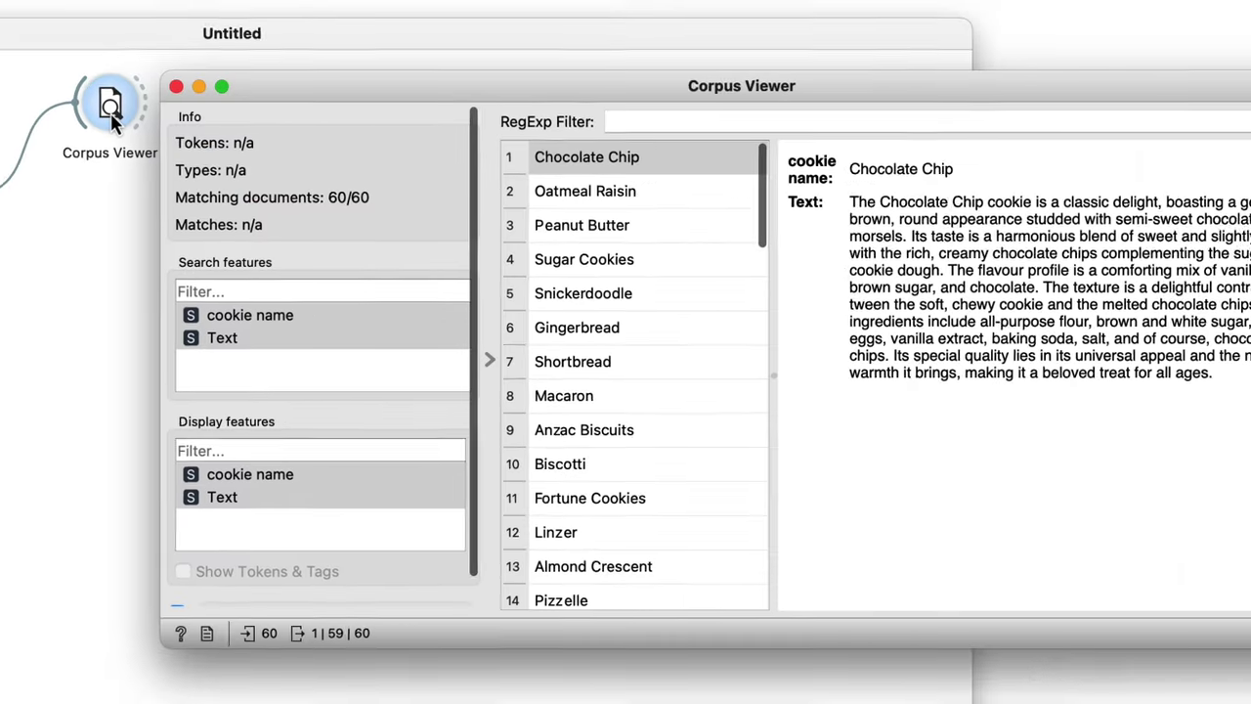
click(565, 192)
click(571, 226)
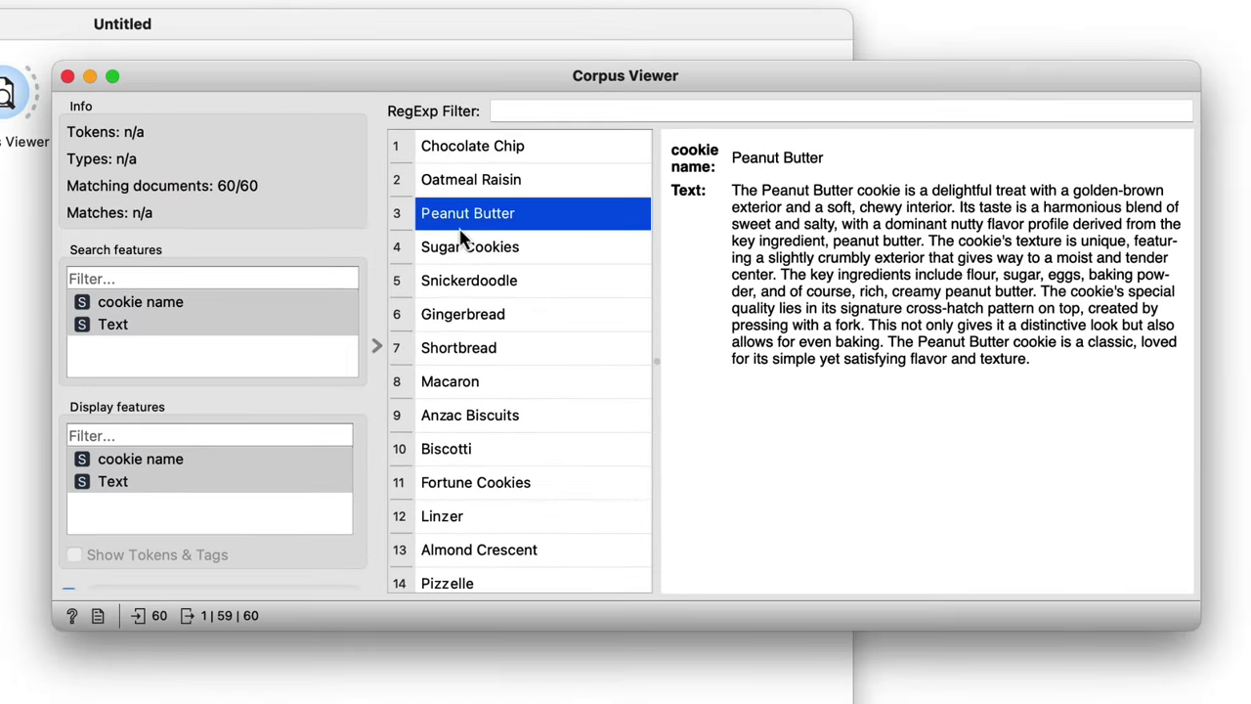
click(462, 249)
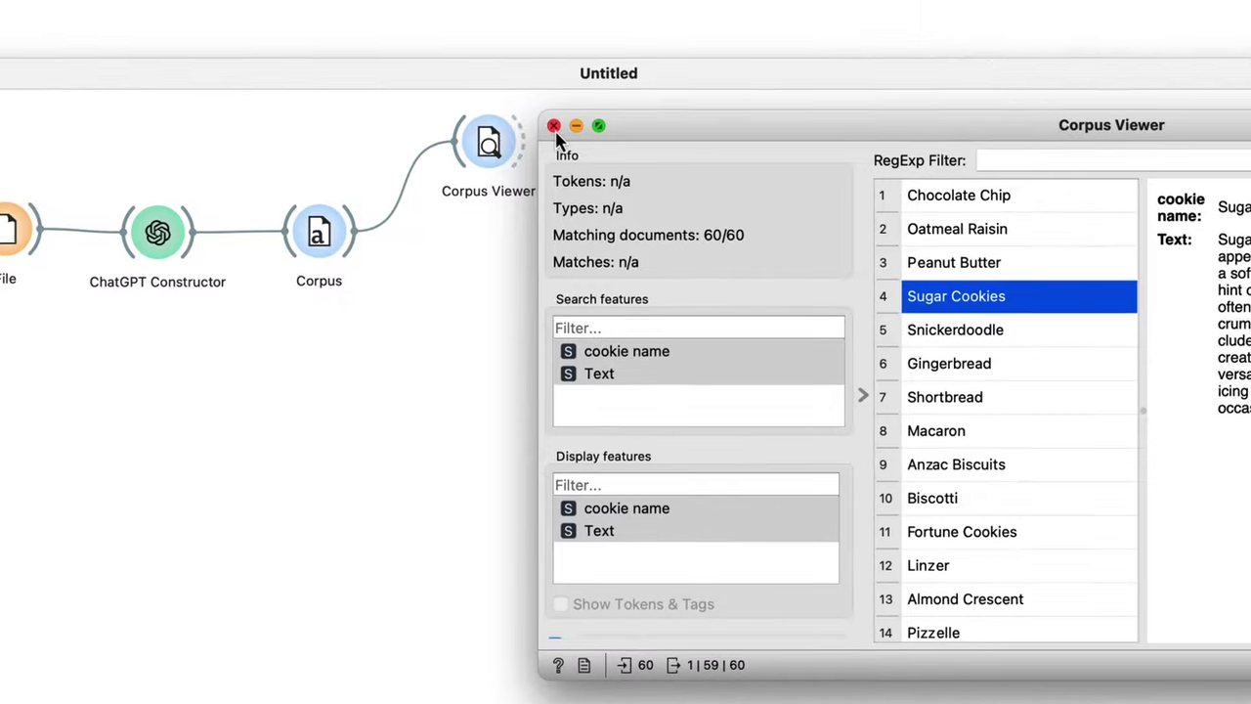
click(67, 76)
drag(649, 360, 1002, 370)
click(656, 420)
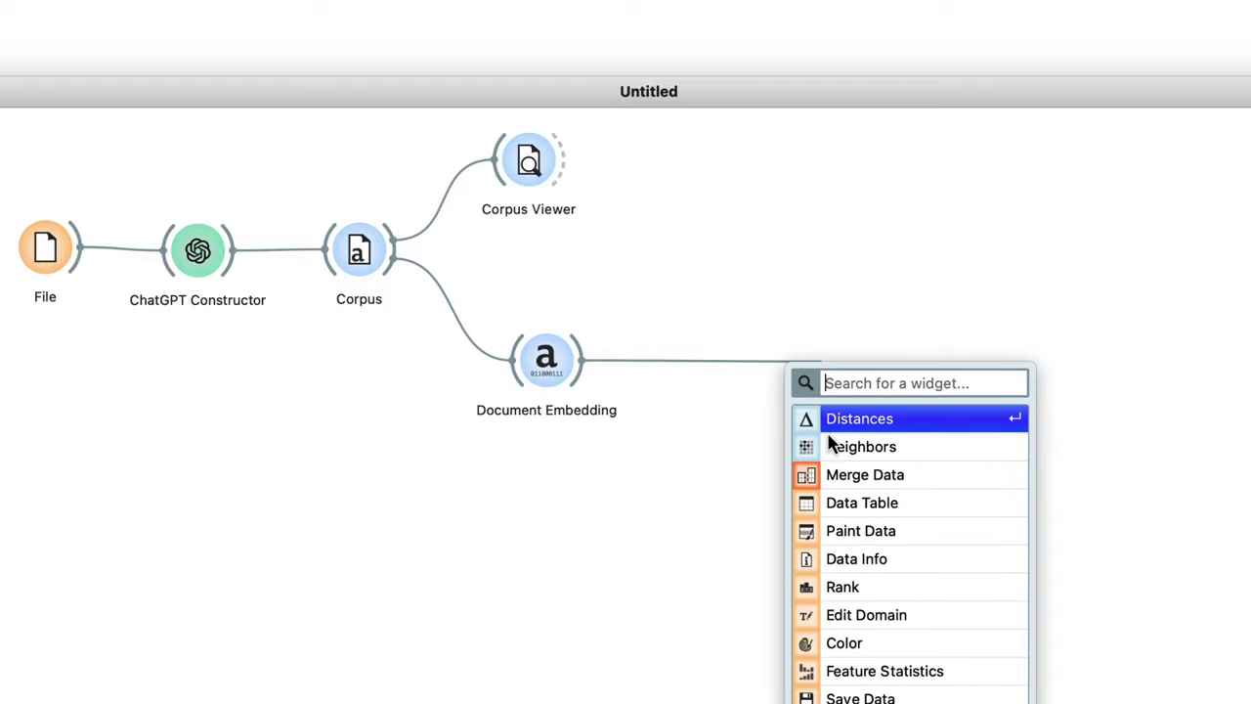
Chain Distances and Hierarchical Clustering after Document Embedding and open the dendrogram
click(828, 426)
click(1019, 418)
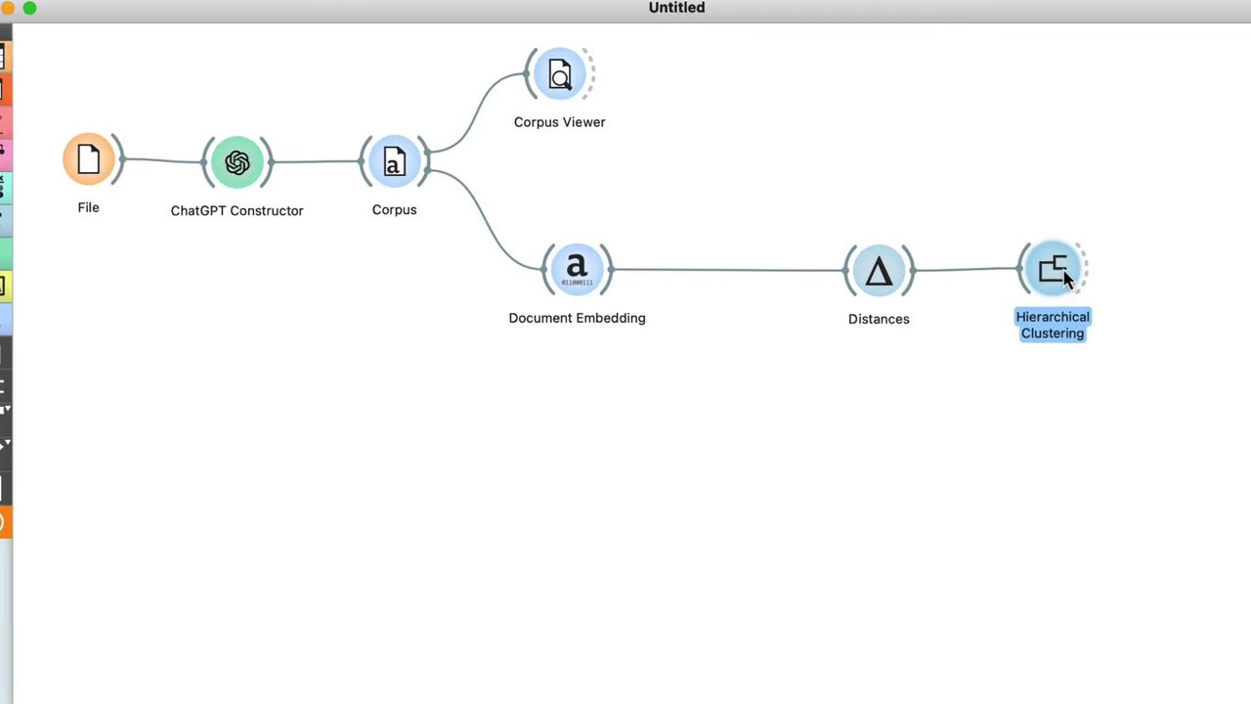
double_click(1056, 369)
Select the Speculaas, Vanillekipferl, Stroopwafel and Hamantash cluster in the dendrogram
click(654, 558)
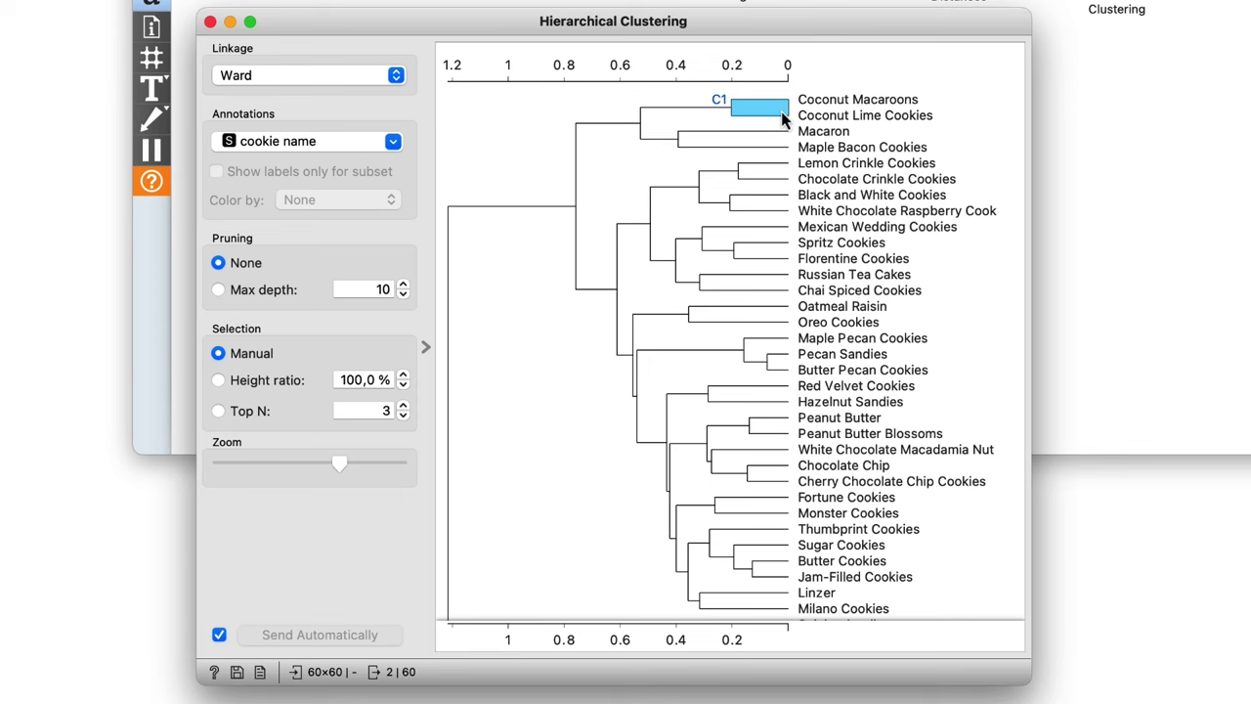
scroll(931, 300, down, 10)
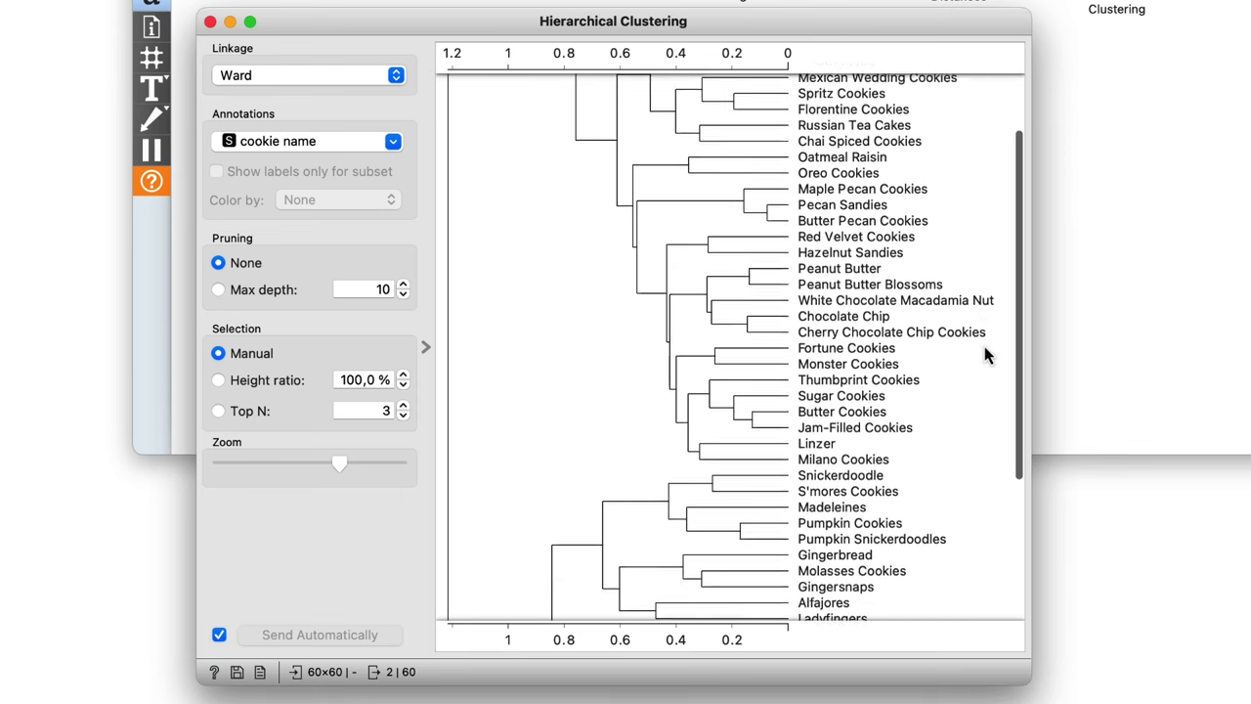
scroll(984, 356, down, 3)
click(782, 486)
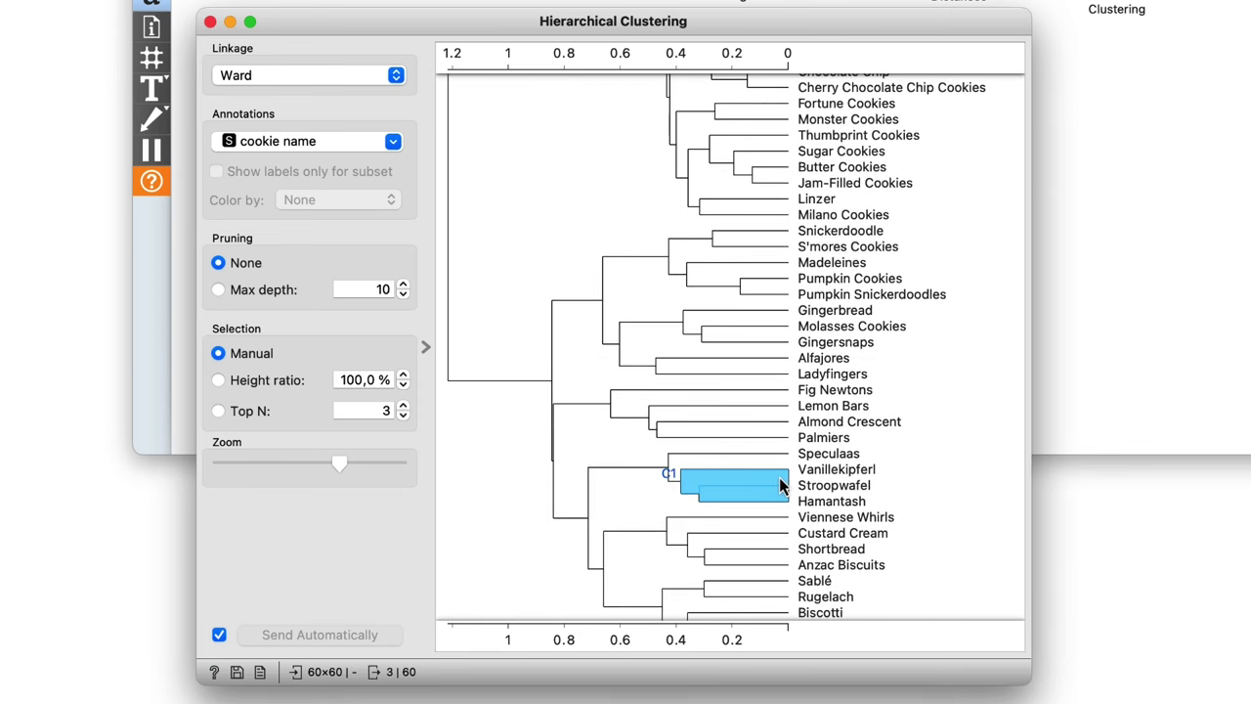
click(773, 462)
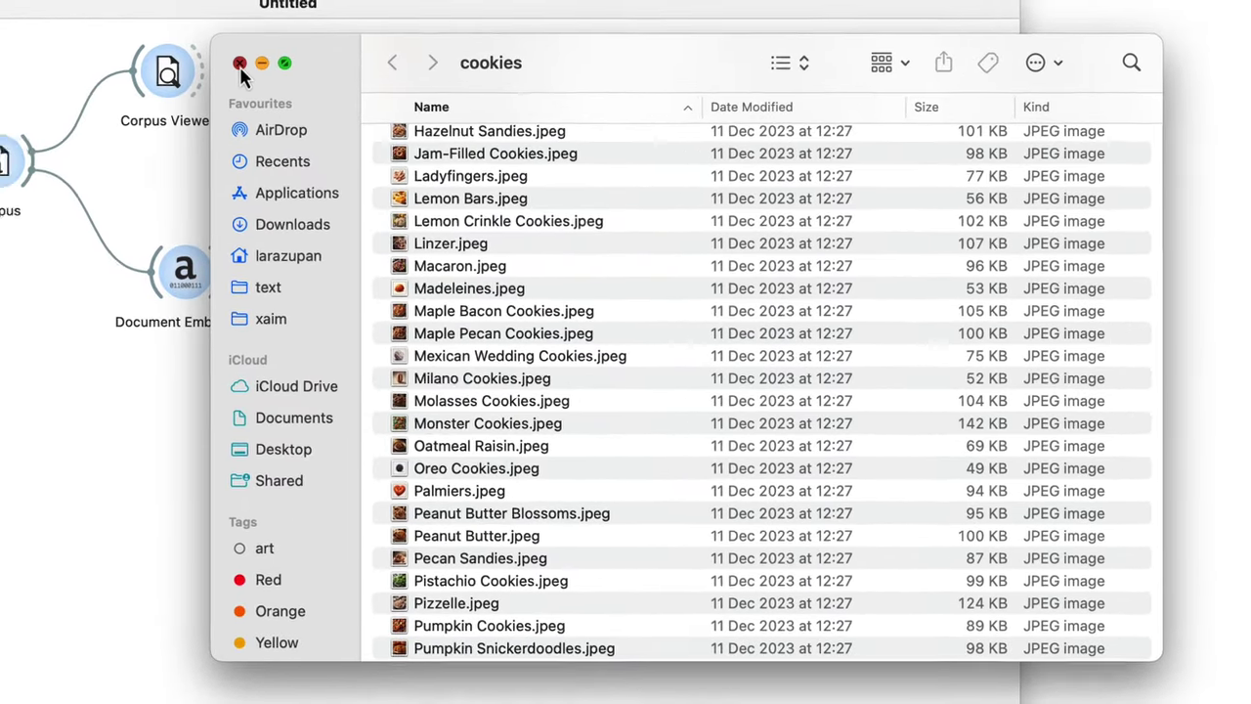
Add Import Images with an Image Viewer and browse the cookie pictures
click(188, 59)
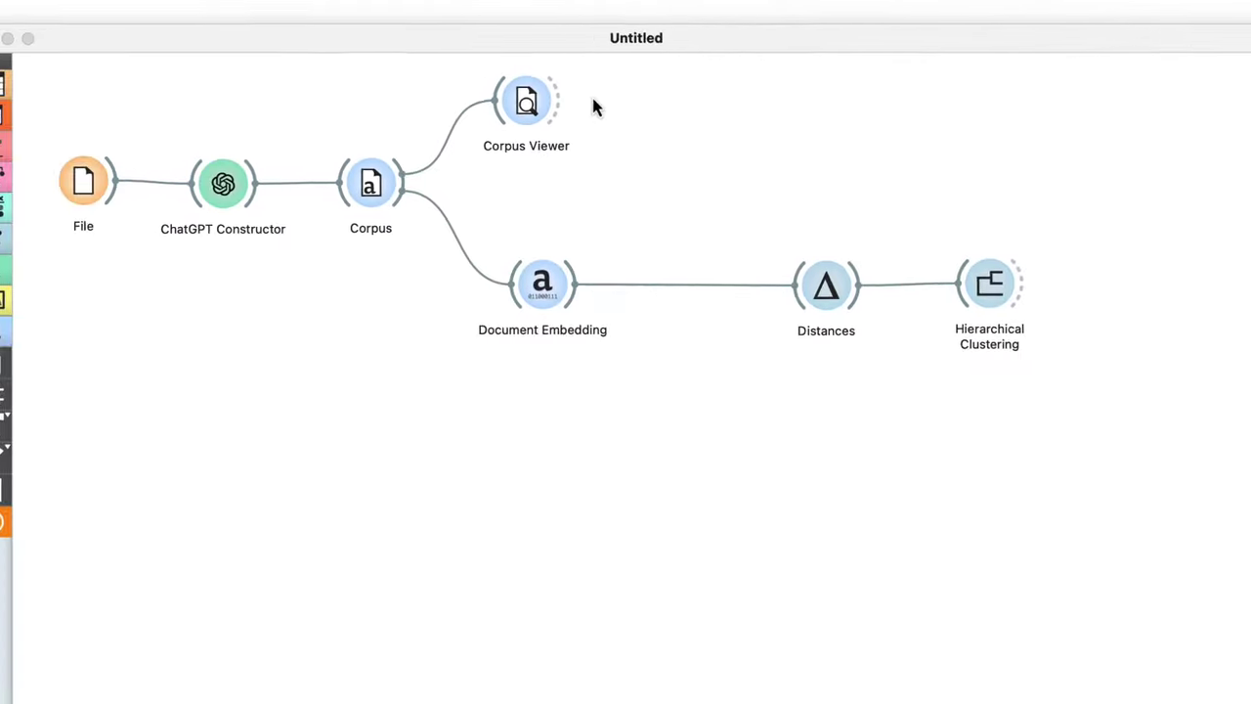
text(im)
key(Return)
drag(313, 475, 405, 384)
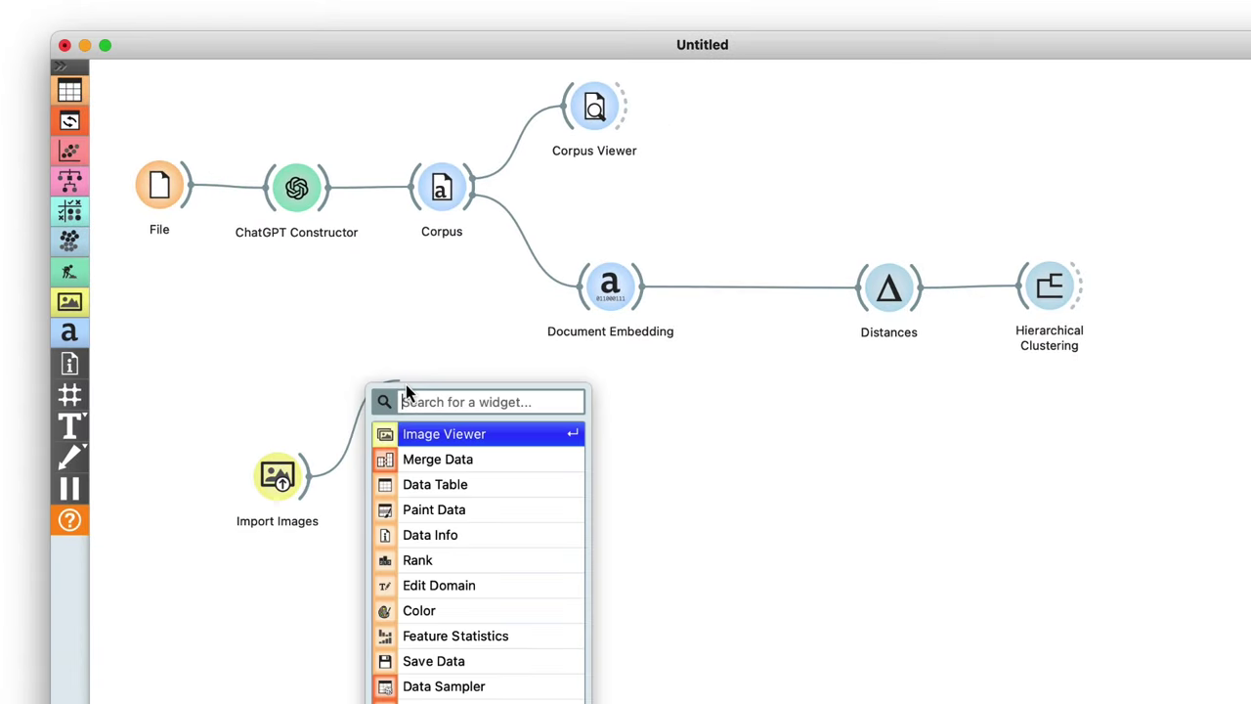
key(Return)
double_click(427, 384)
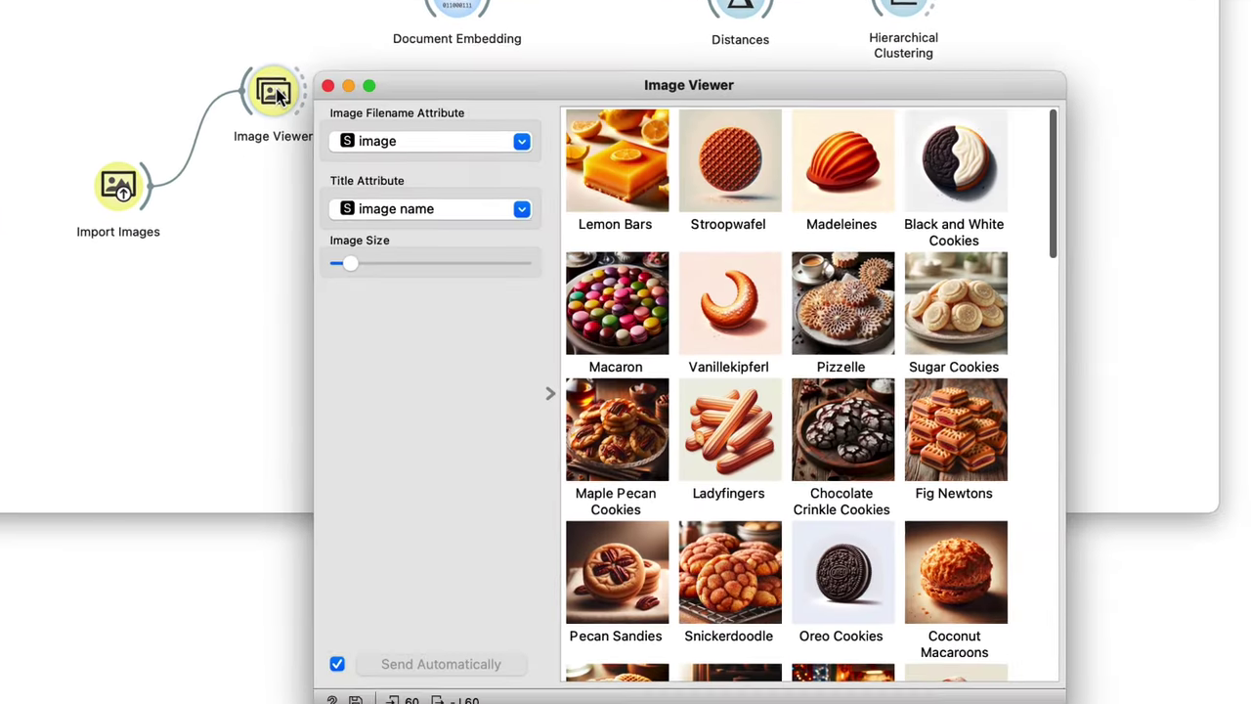
scroll(811, 391, down, 10)
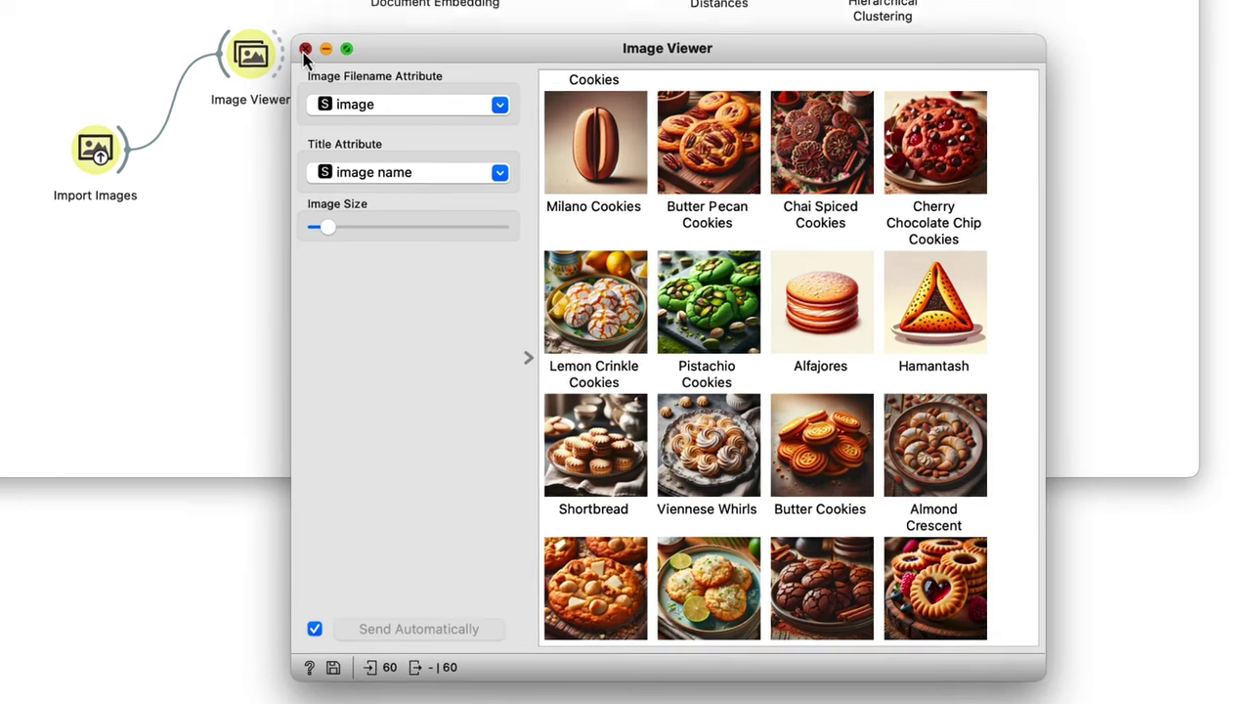
click(302, 37)
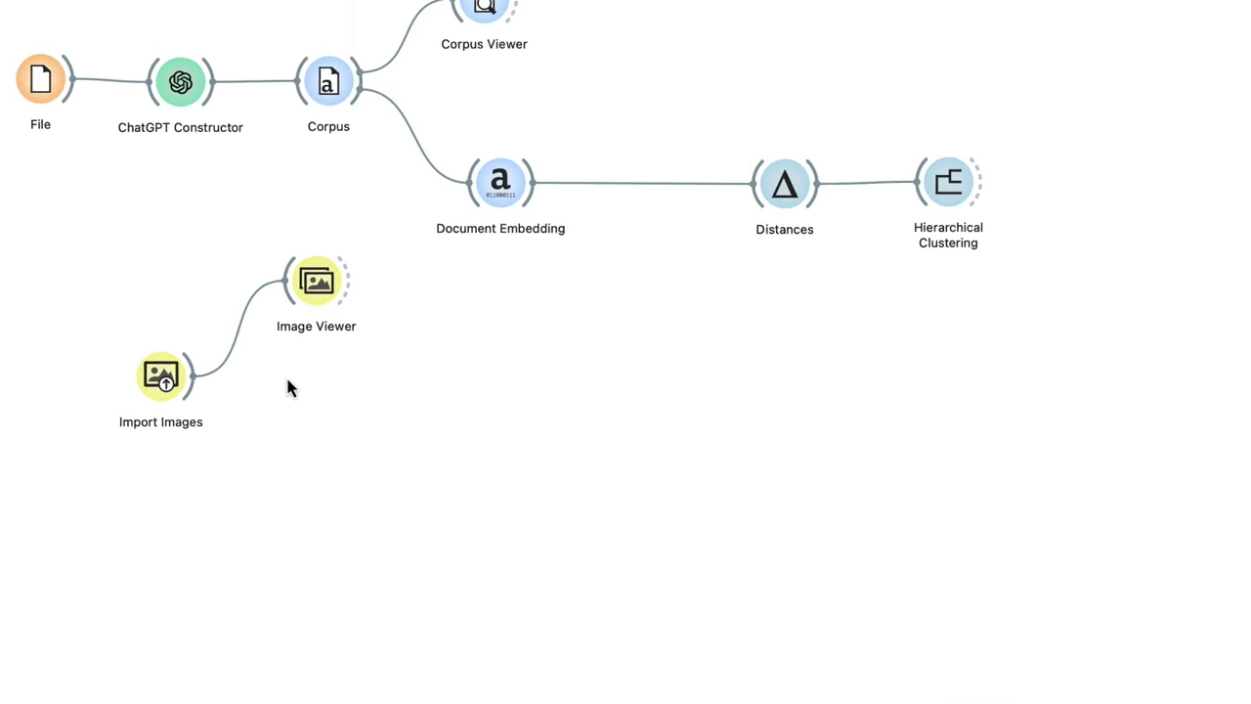
Merge Import Images with Document Embedding via Merge Data feeding Distances
drag(123, 138, 572, 134)
key(Down)
key(Return)
mouse_move(779, 271)
mouse_down()
mouse_move(652, 433)
mouse_move(709, 424)
mouse_move(779, 270)
mouse_up()
Add Image Viewer (1) after Hierarchical Clustering and open both windows
drag(1007, 270, 1105, 274)
double_click(973, 270)
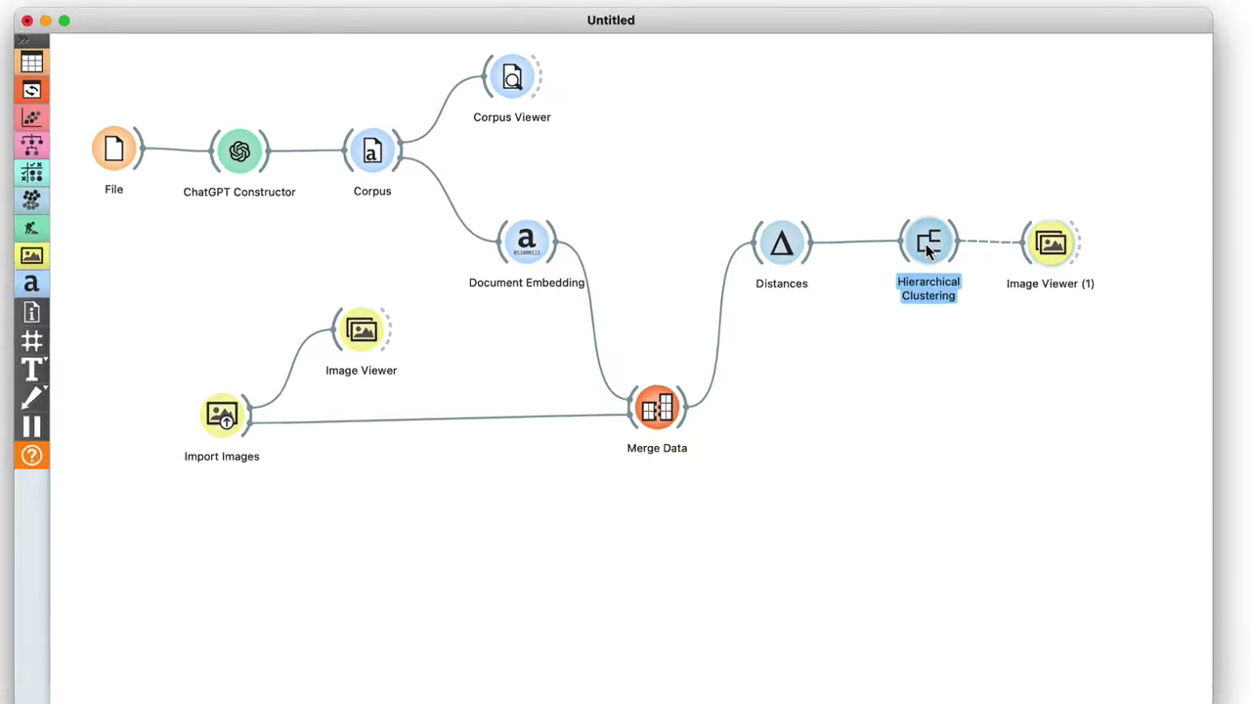
double_click(1108, 271)
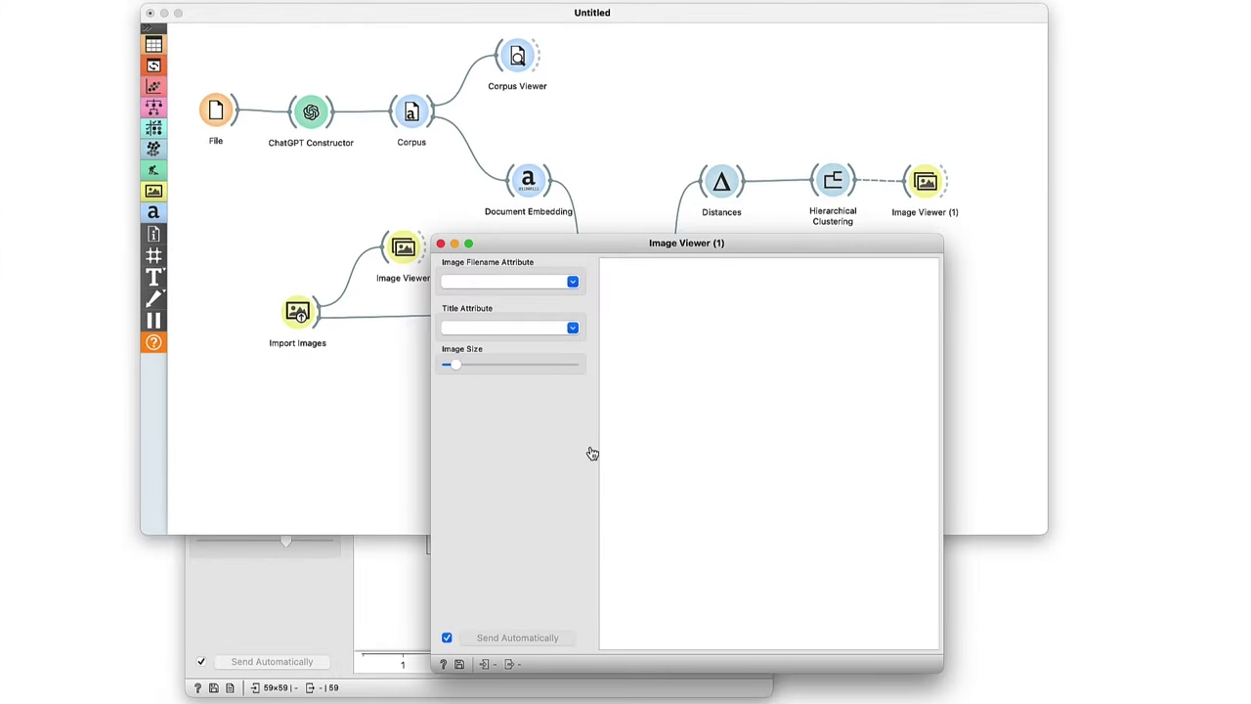
View images of the bottom four-cookie, pecan, and Mexican Wedding–Spritz–Florentine clusters
click(593, 453)
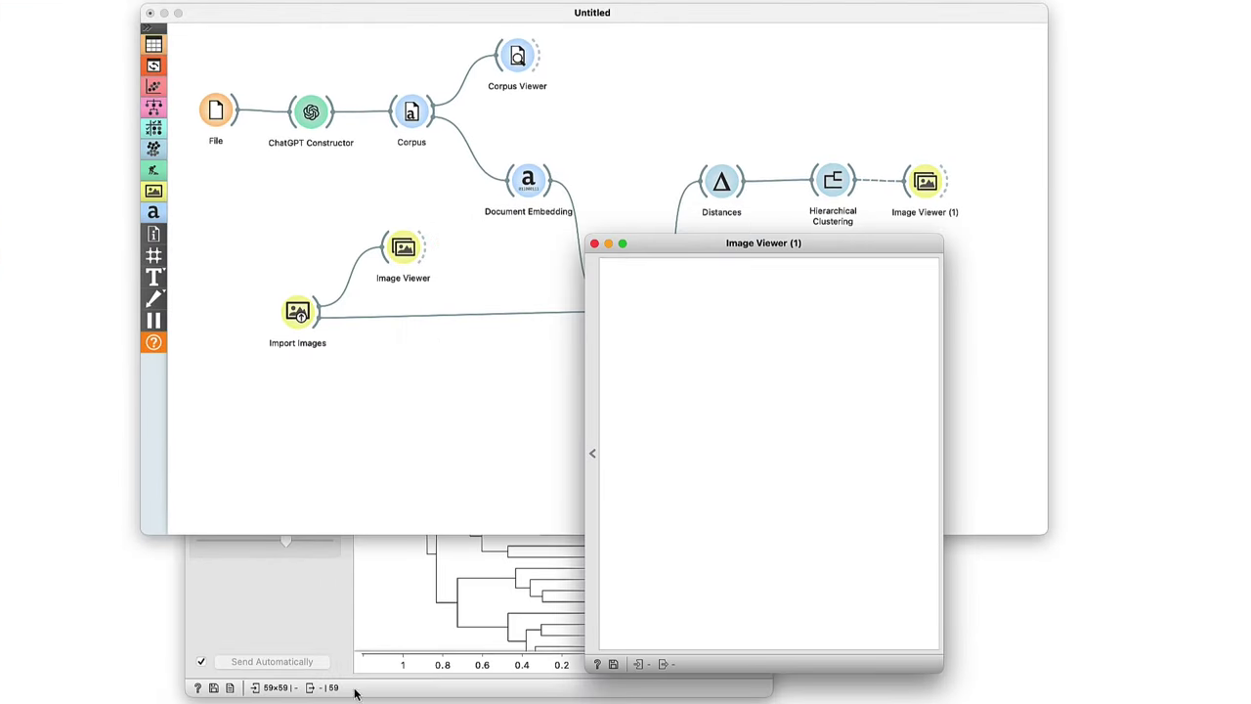
click(355, 682)
drag(869, 243, 1050, 246)
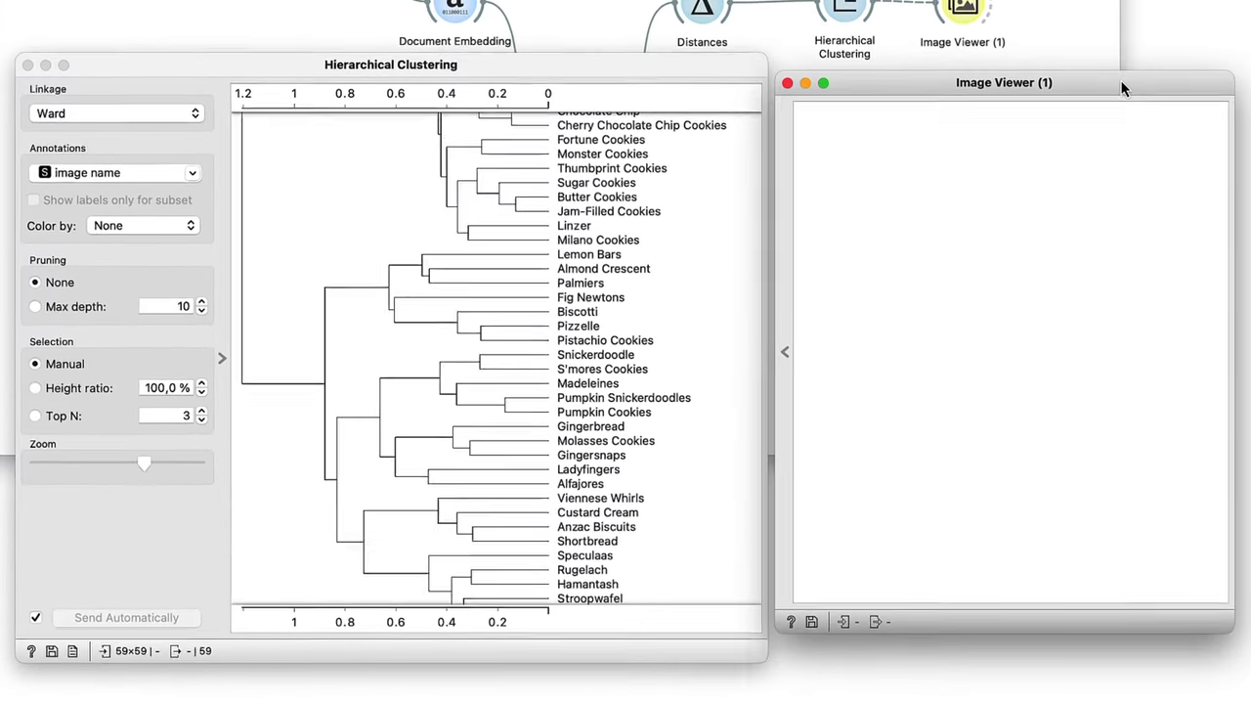
scroll(662, 511, down, 1)
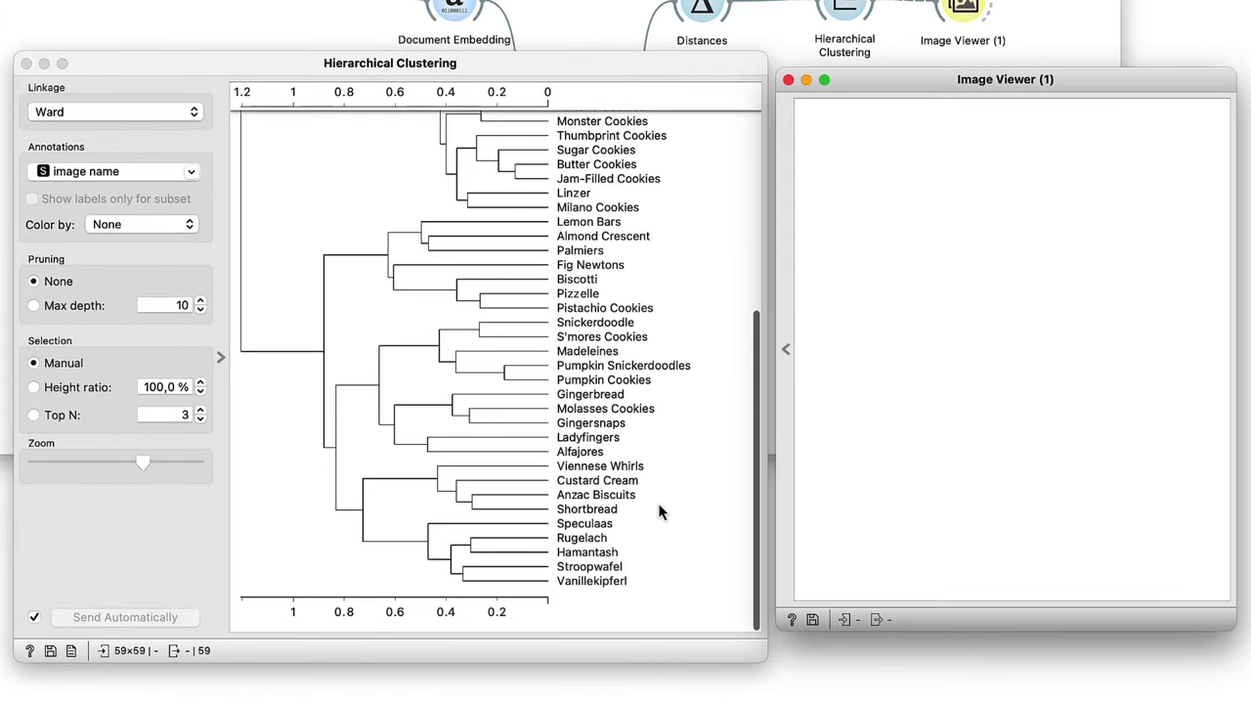
click(468, 572)
scroll(508, 568, up, 5)
scroll(509, 548, up, 3)
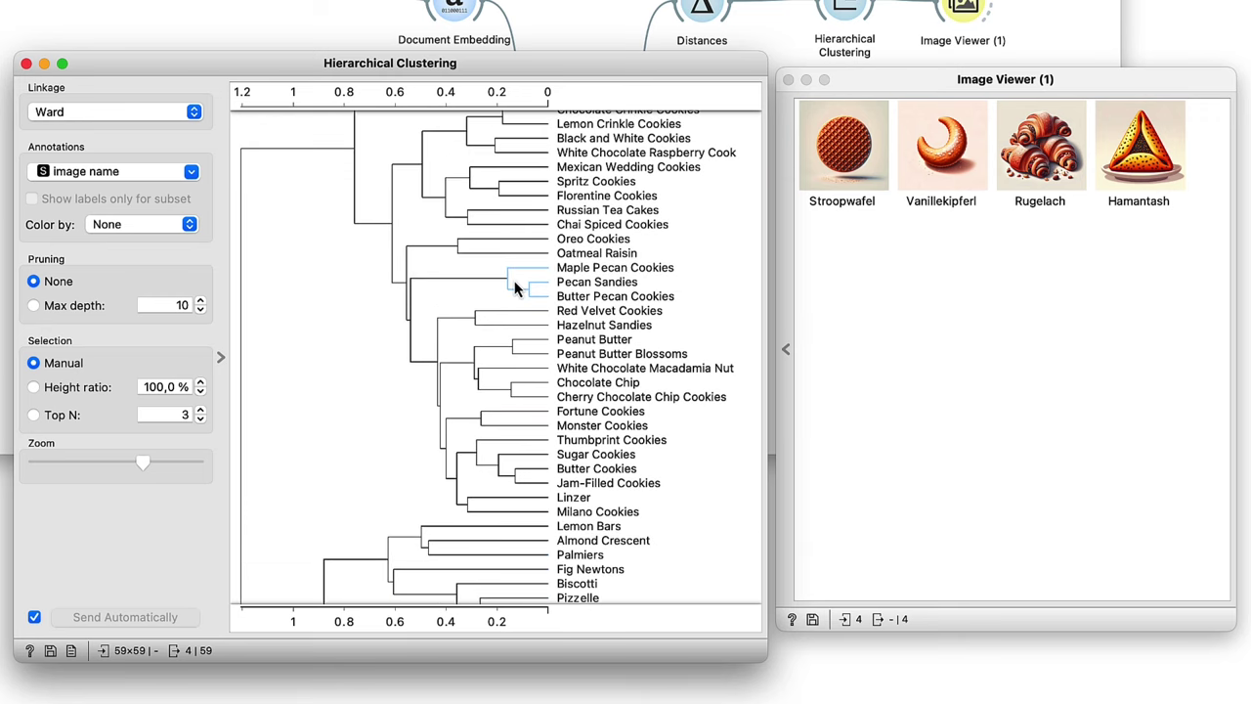
click(519, 286)
scroll(519, 286, up, 1)
click(529, 235)
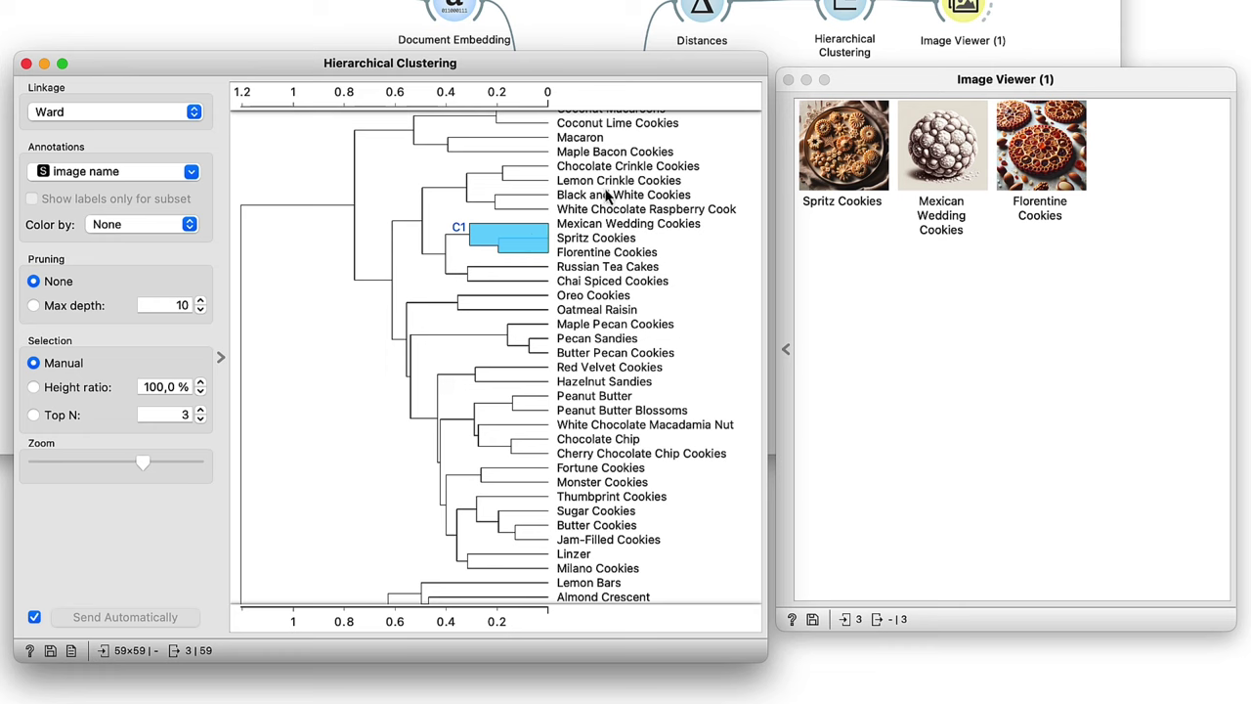
Close Image Viewer (1) and draw a new link from Hierarchical Clustering
click(788, 79)
click(869, 41)
drag(872, 86, 929, 188)
Add ChatGPT Summarize after Hierarchical Clustering and open it beside the dendrogram
click(968, 277)
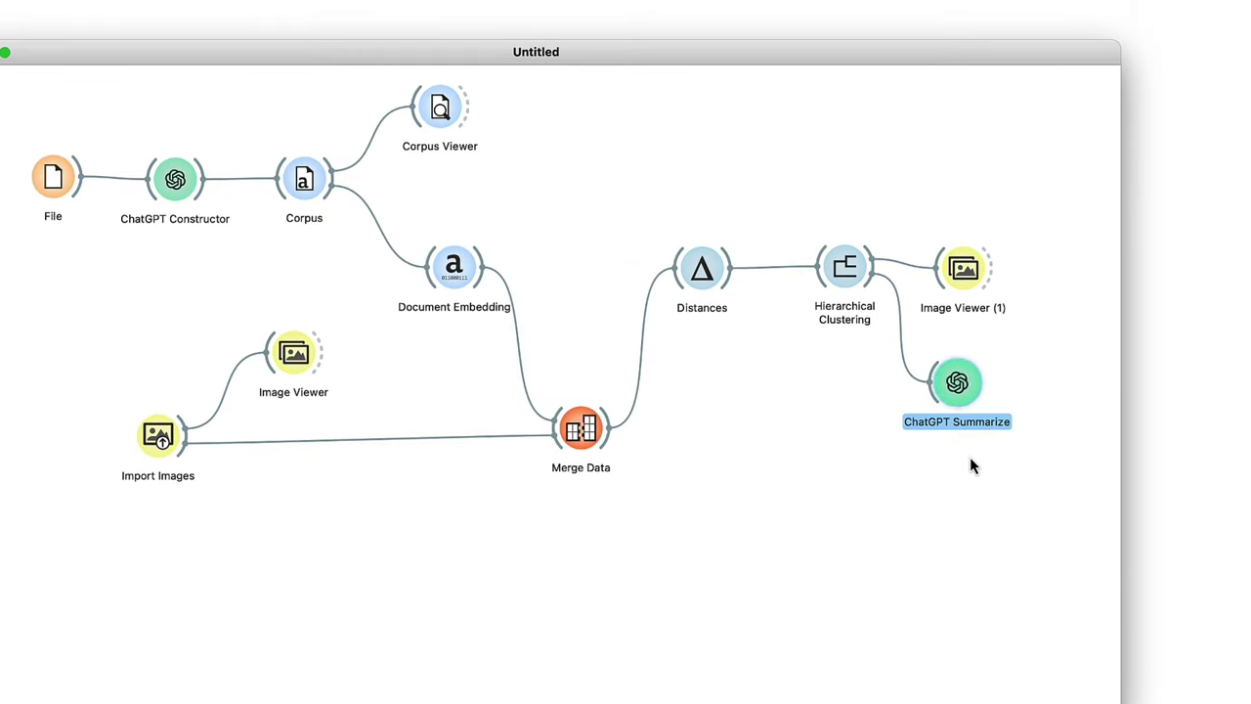
double_click(963, 386)
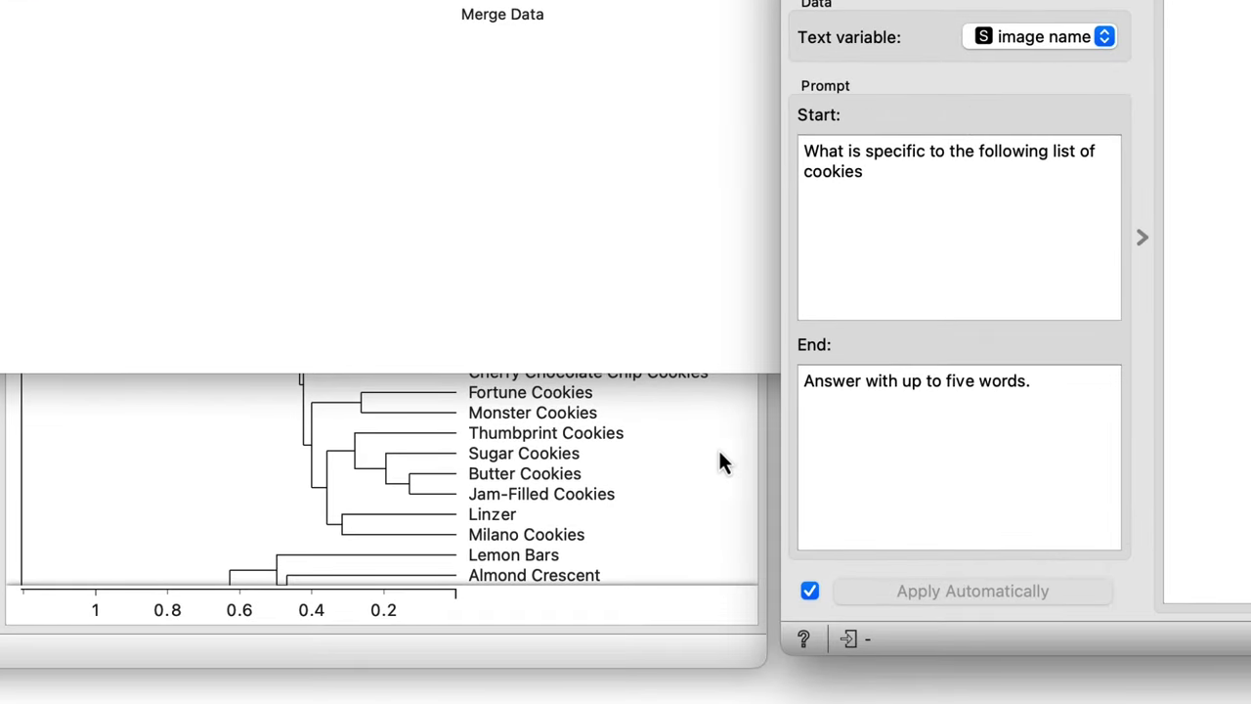
click(711, 502)
scroll(613, 127, up, 2)
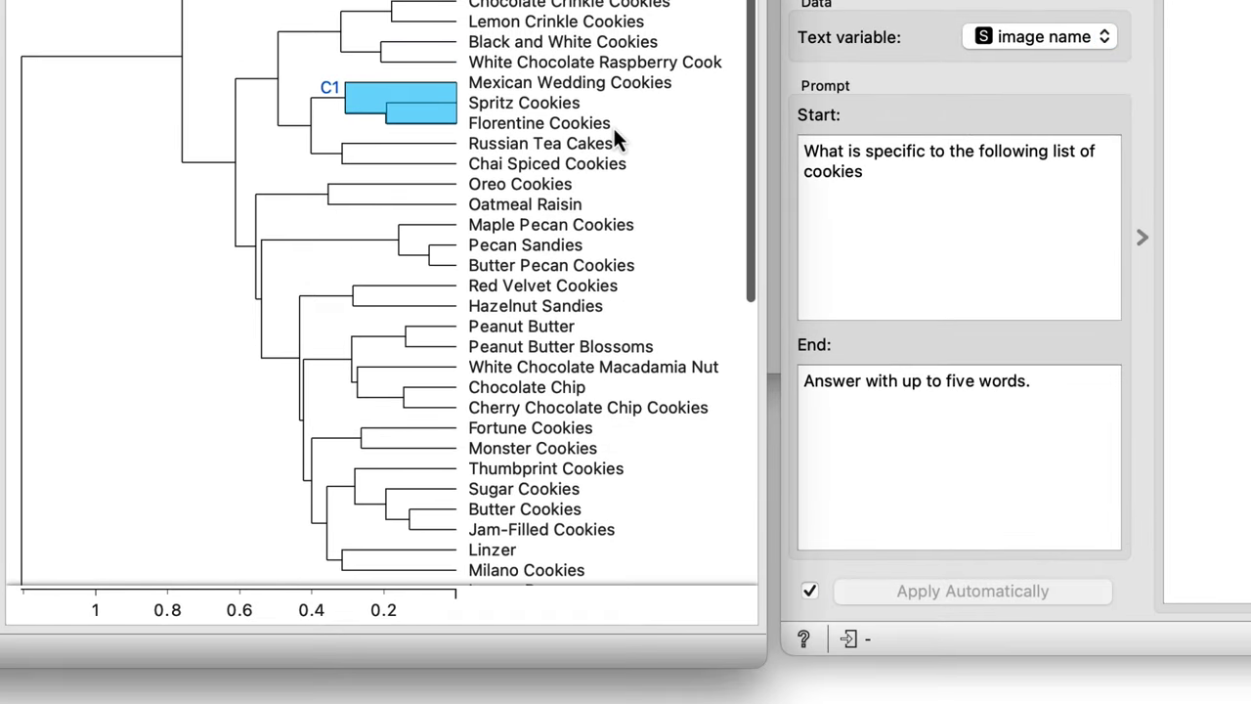
scroll(614, 128, down, 8)
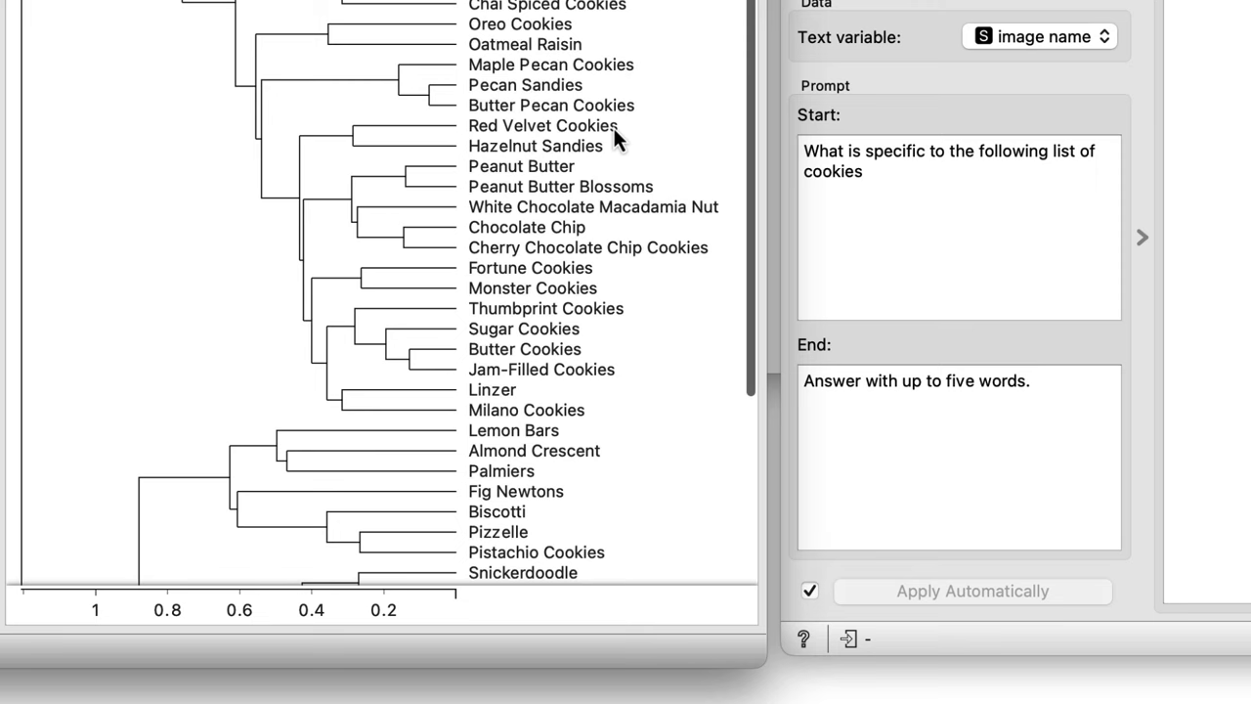
scroll(614, 128, down, 7)
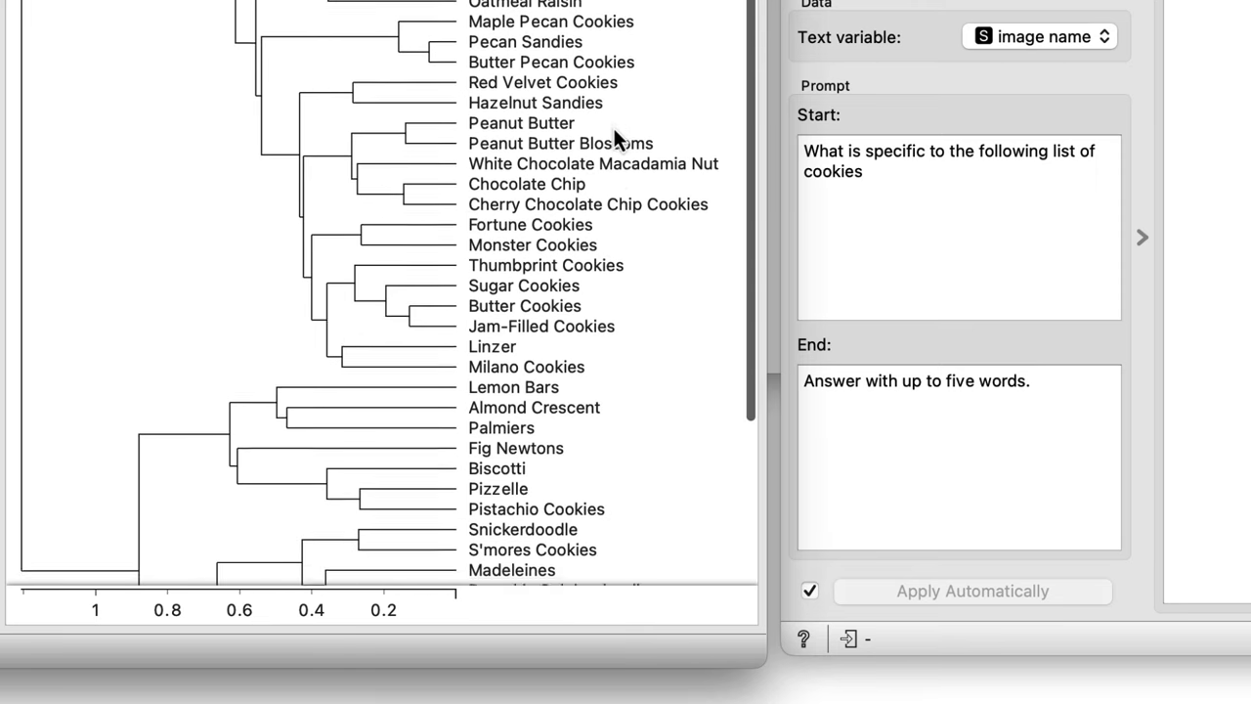
scroll(614, 132, down, 8)
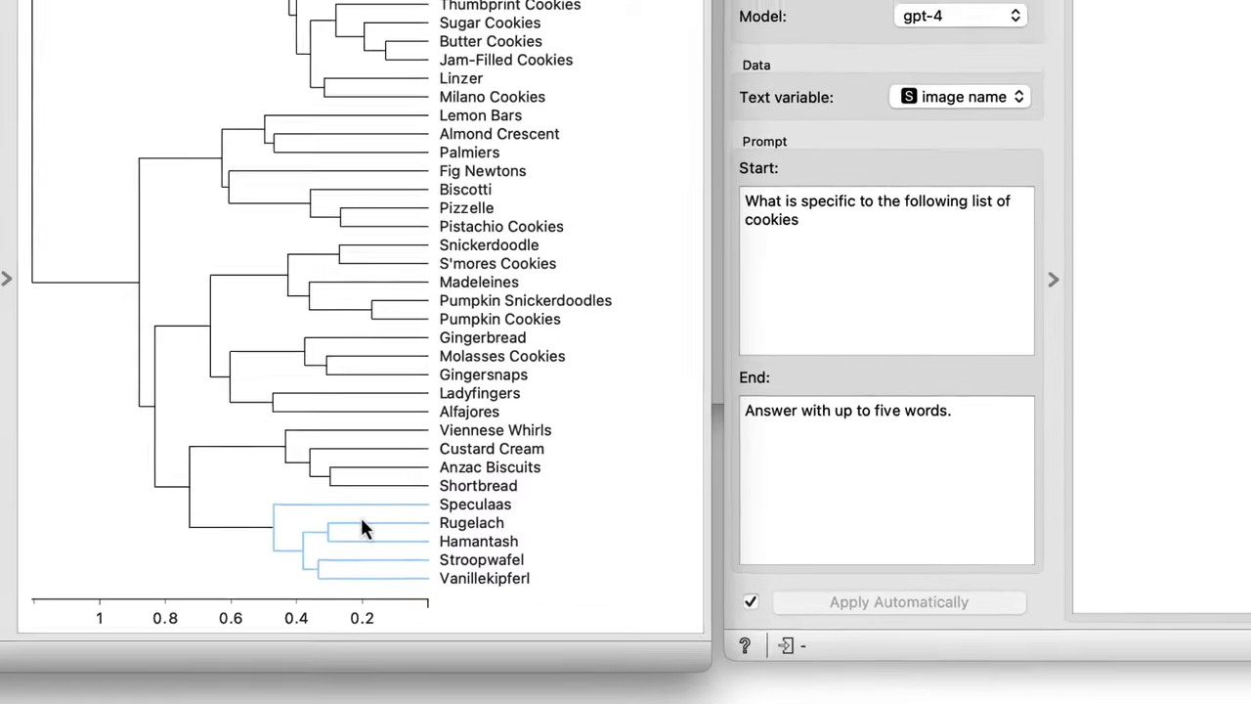
Summarize the Speculaas–Vanillekipferl, Peanut Butter pair and chocolate chip clusters, then close the window
click(325, 527)
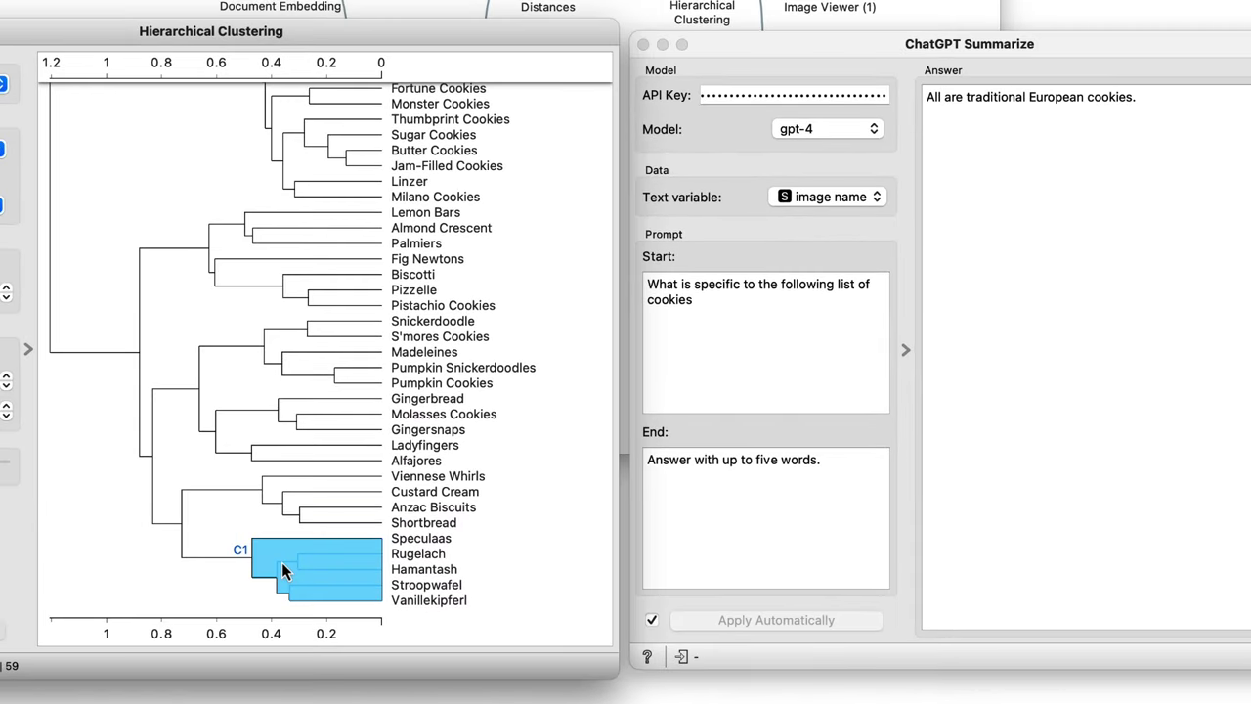
scroll(282, 571, up, 9)
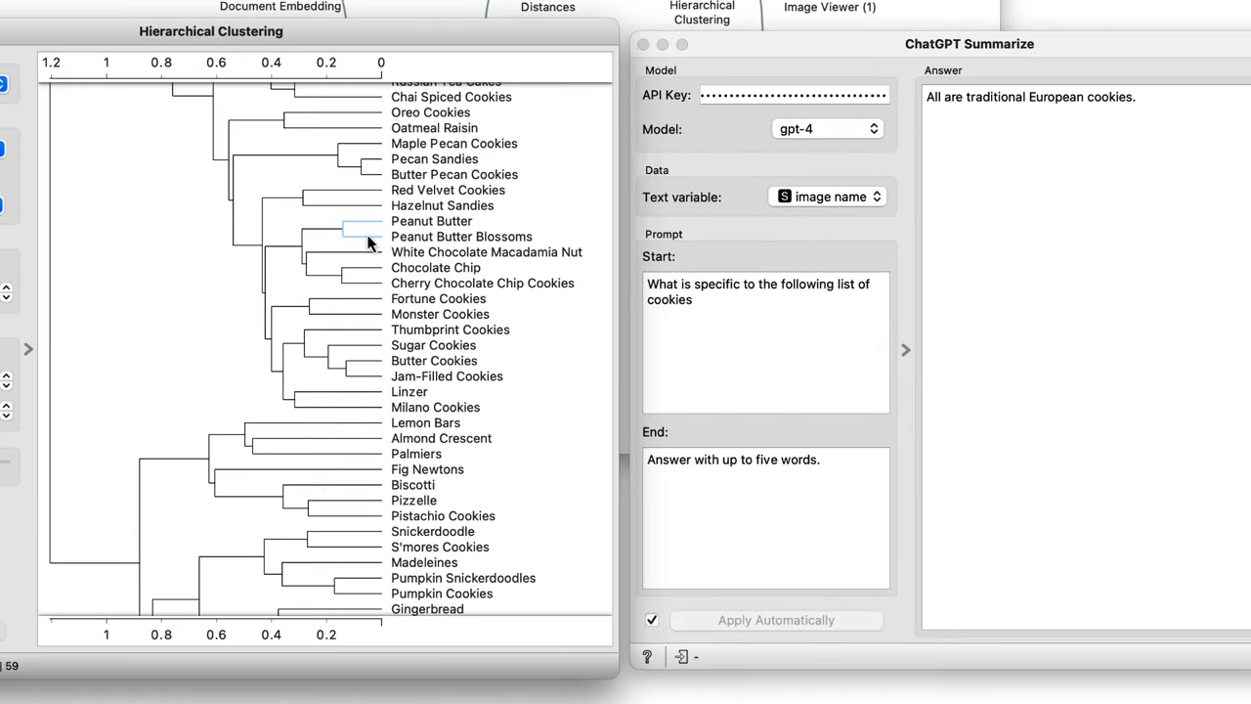
click(369, 243)
scroll(368, 245, up, 1)
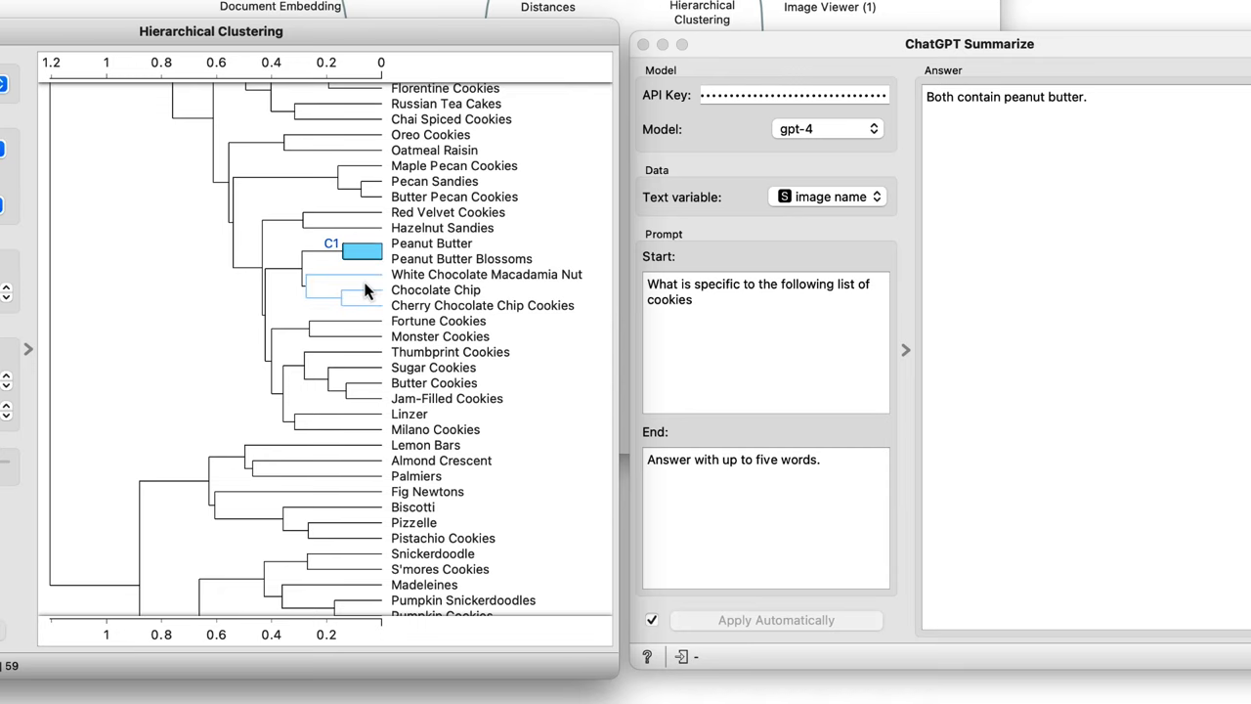
click(364, 289)
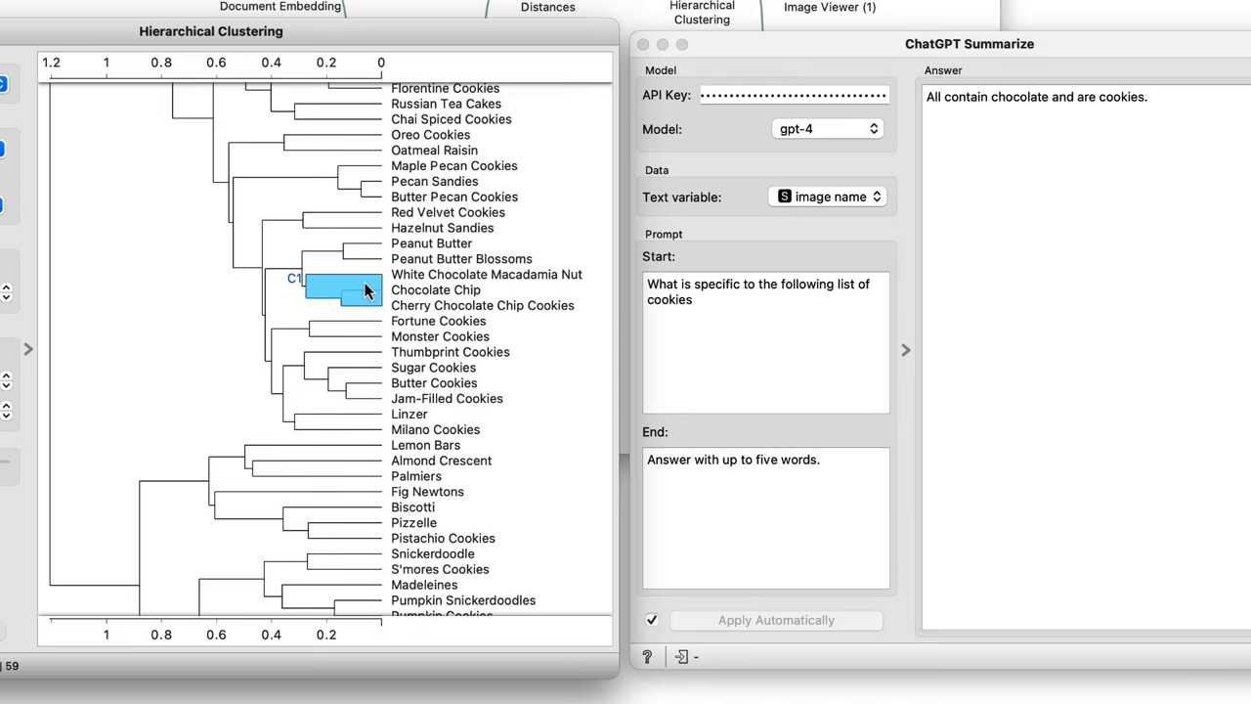
click(641, 45)
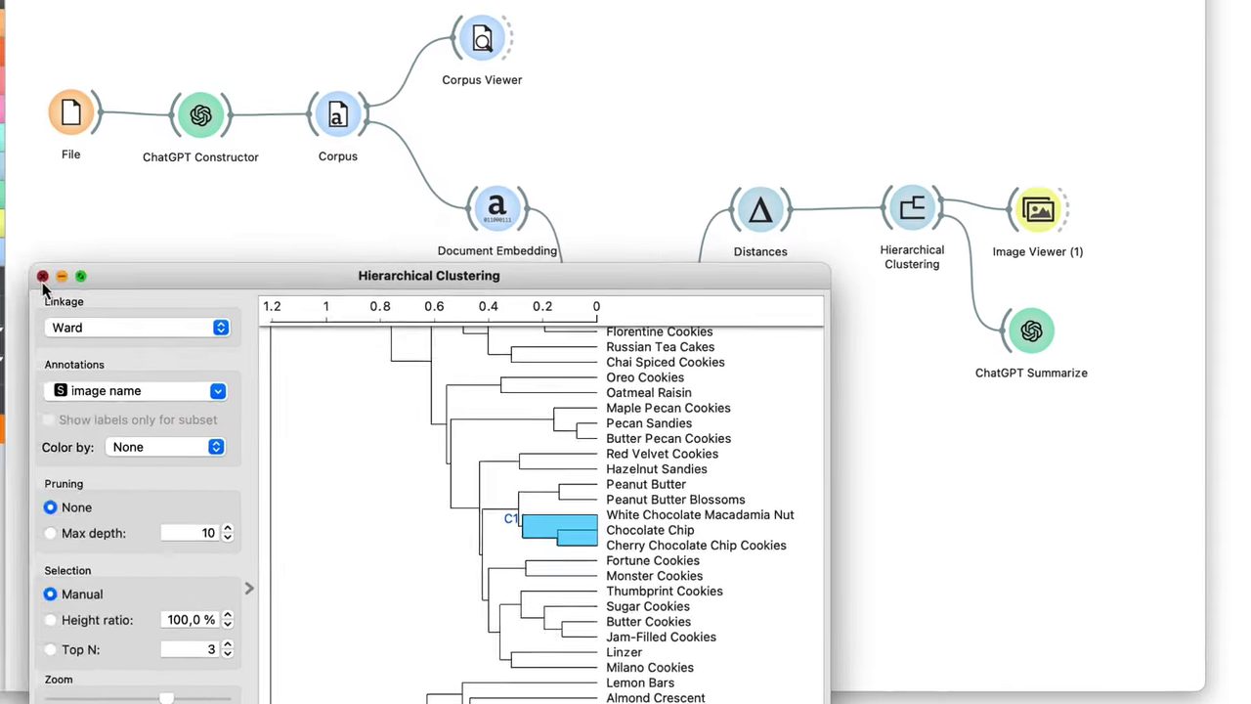
Add a Create Corpus widget holding the wish 'soft cookie with pecans'
click(30, 271)
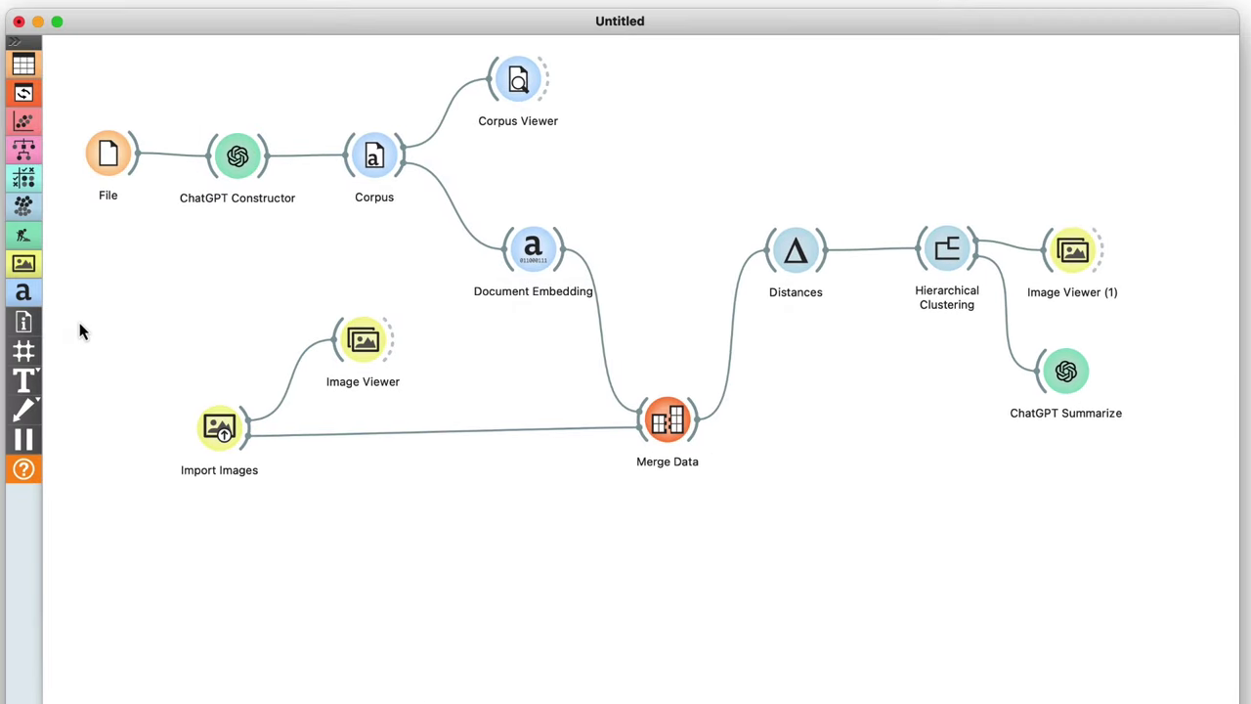
double_click(534, 532)
text(cre)
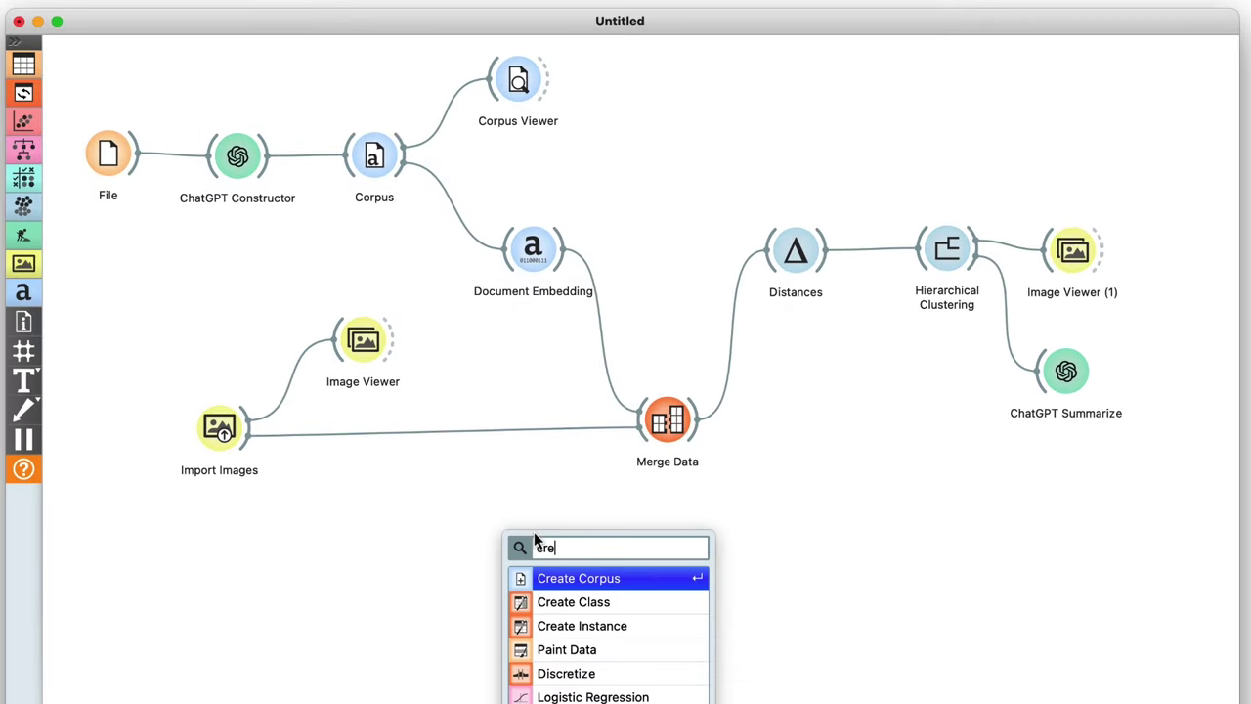
key(Return)
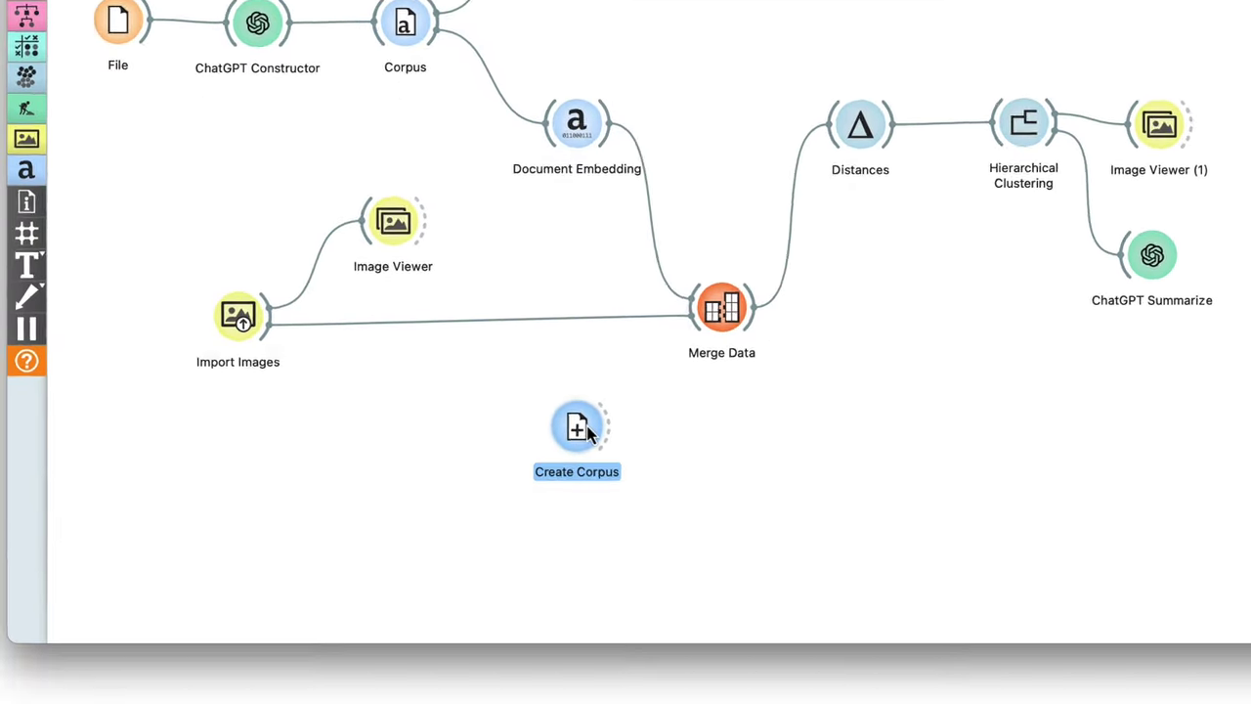
double_click(579, 428)
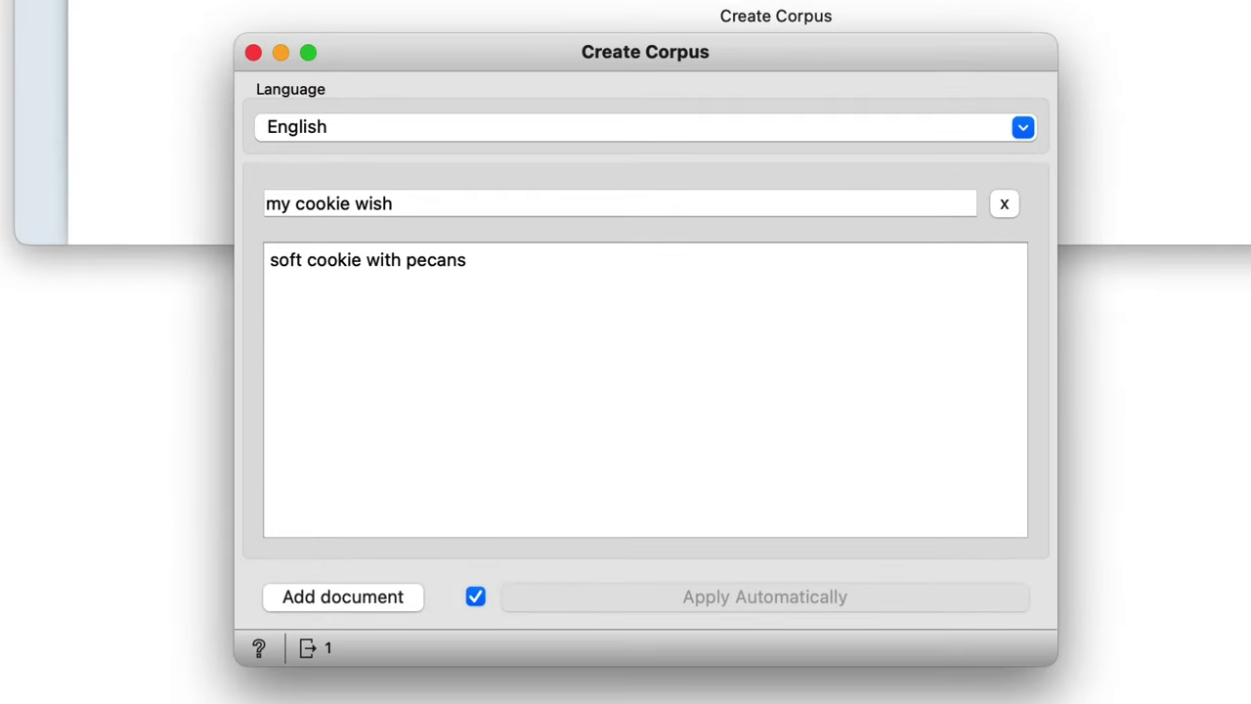
Add Document Embedding (1) after Create Corpus and place a Neighbors widget
click(489, 244)
drag(485, 235, 421, 392)
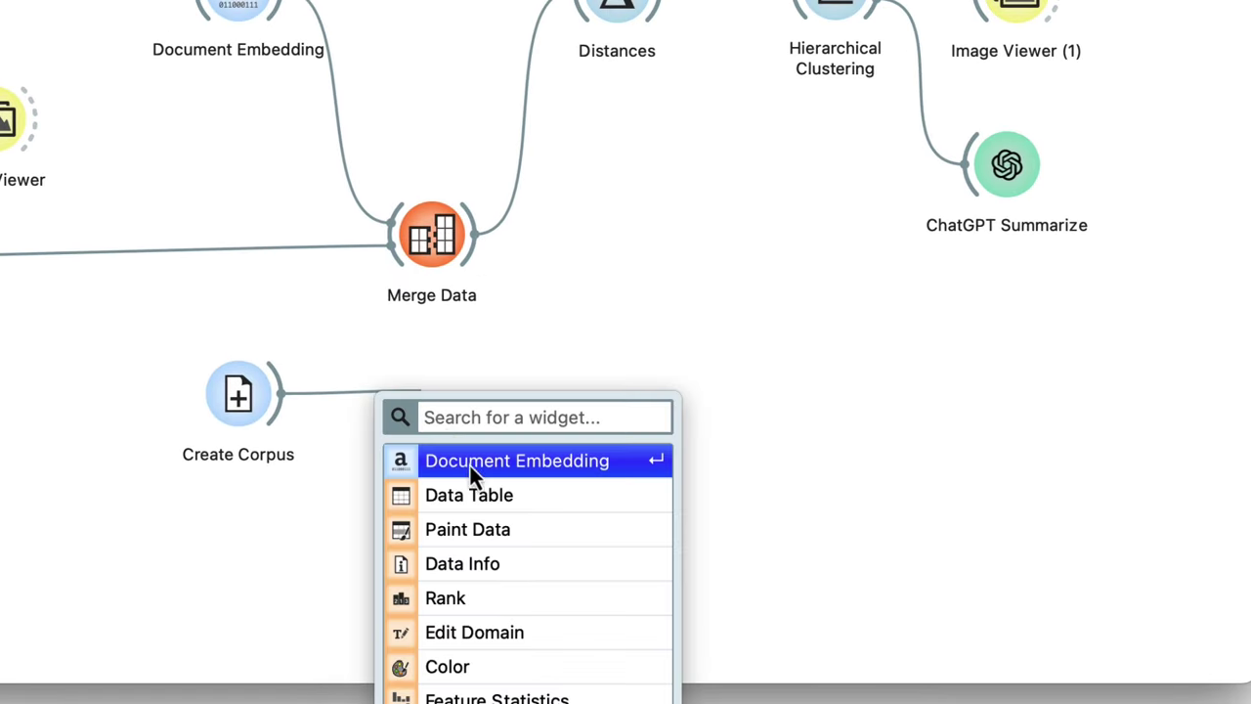
click(470, 466)
double_click(765, 414)
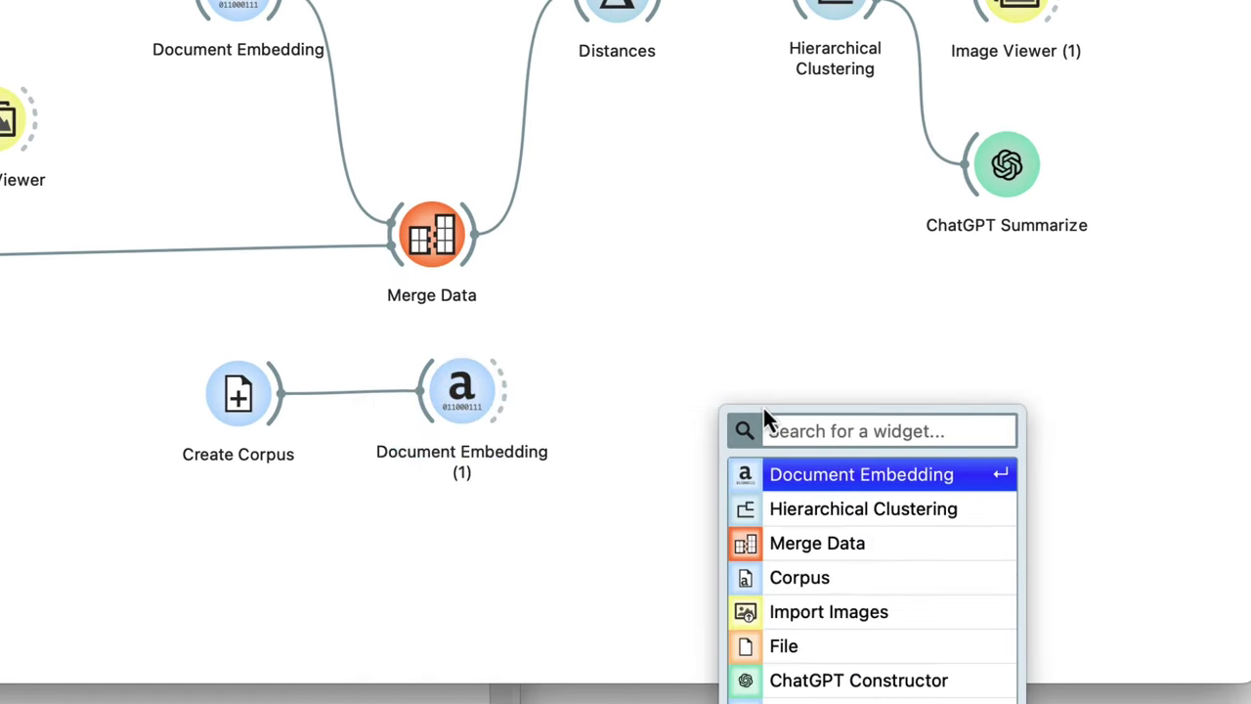
text(nei)
key(Return)
Feed Merge Data and Document Embedding (1) into Neighbors, showing three pecan cookies in Image Viewer (2)
drag(479, 245, 885, 416)
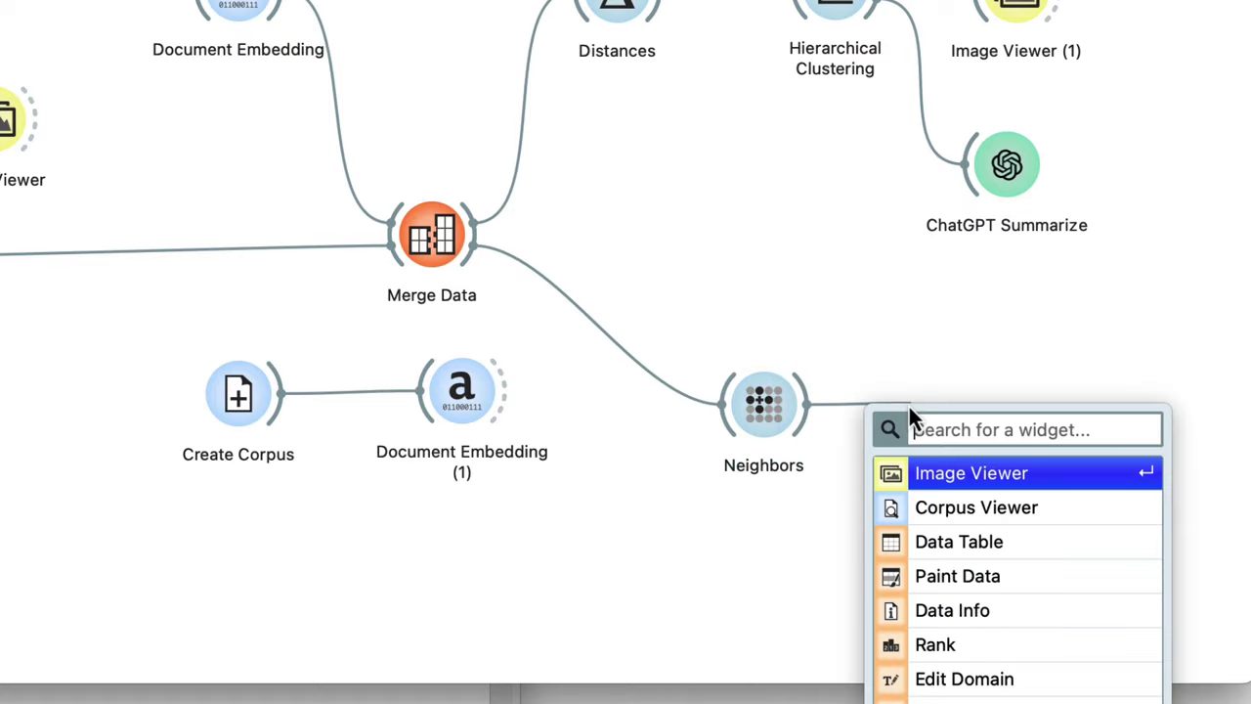
text(i)
key(Return)
drag(525, 412, 750, 403)
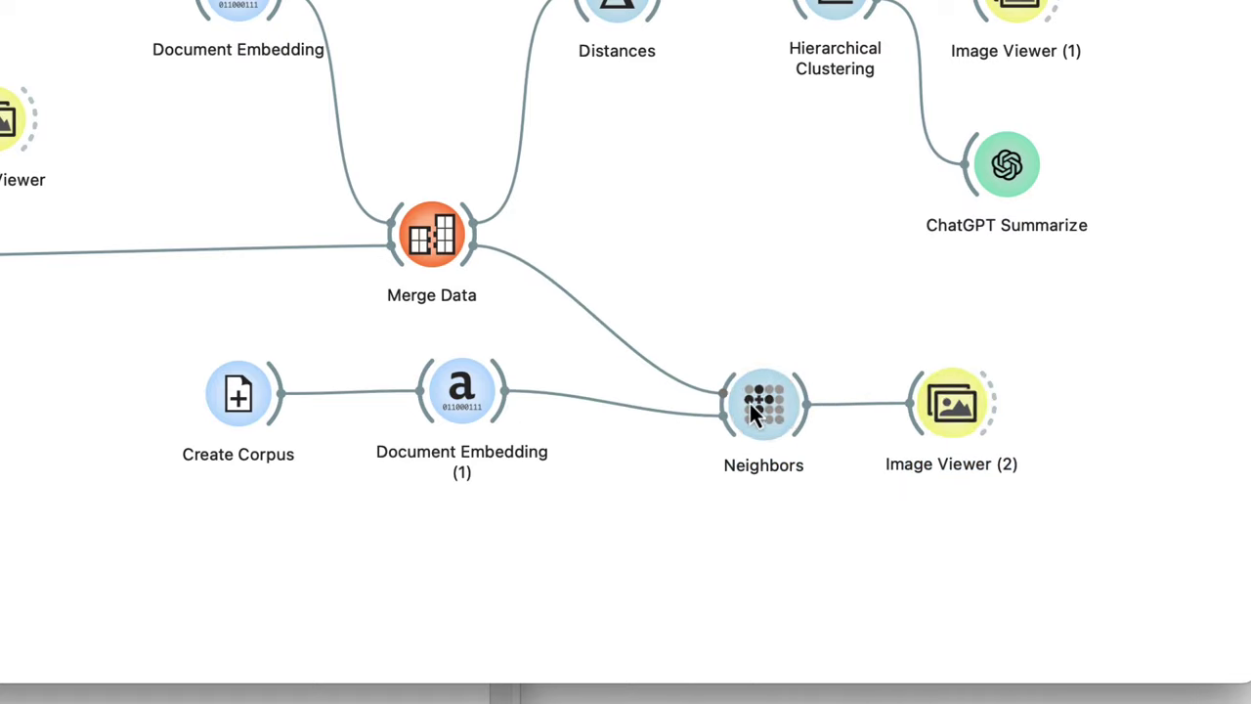
double_click(950, 401)
click(981, 466)
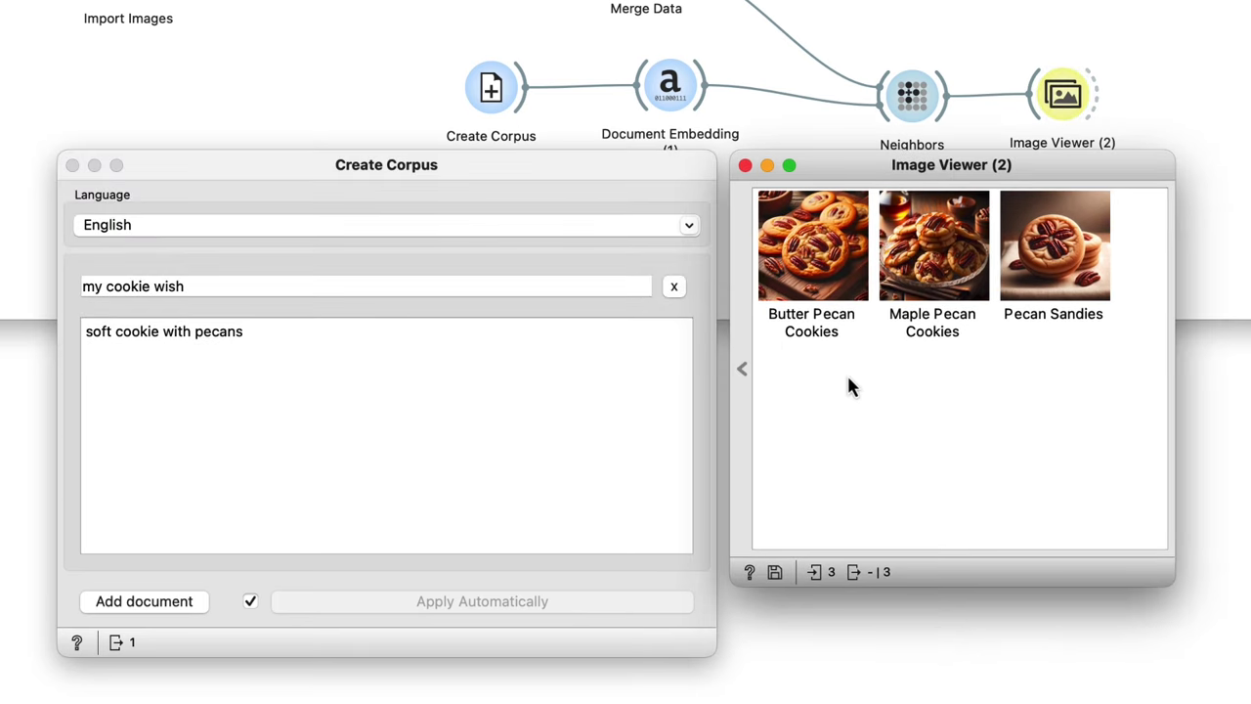
Change the wish to 'filled with jam' and enlarge the matching Linzer cookie image
triple_click(219, 335)
text(filled )
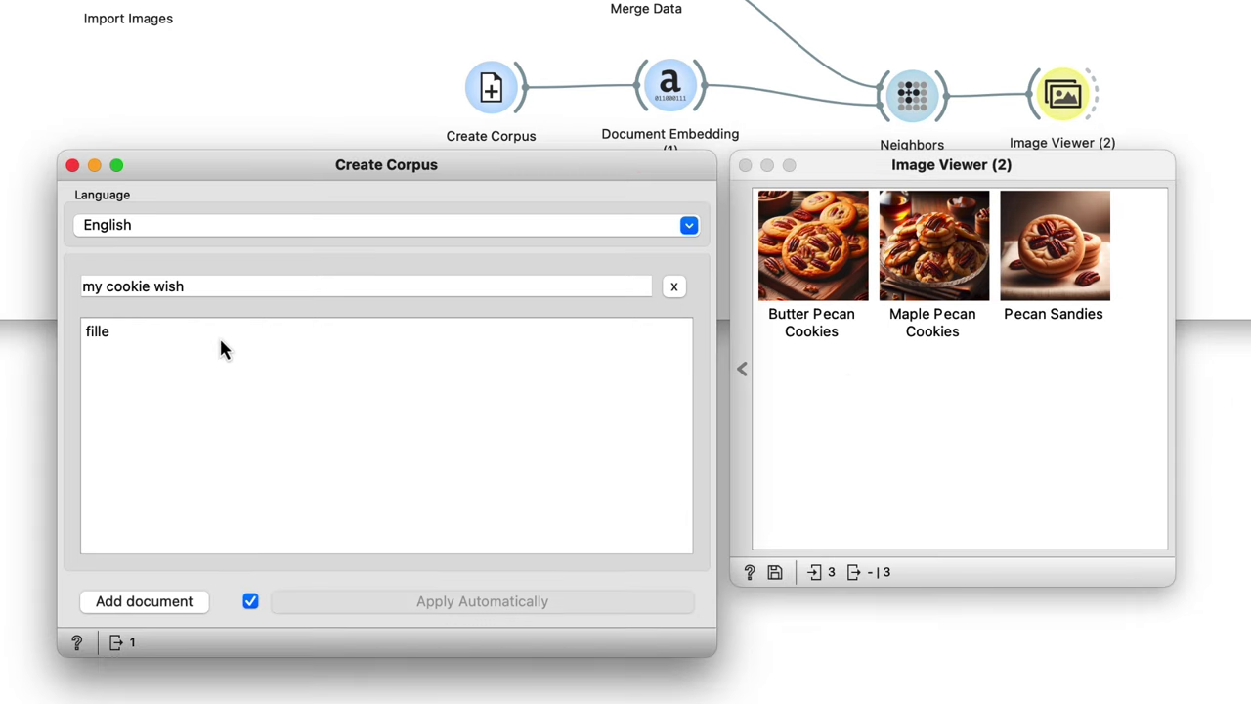
text(with jam)
click(911, 252)
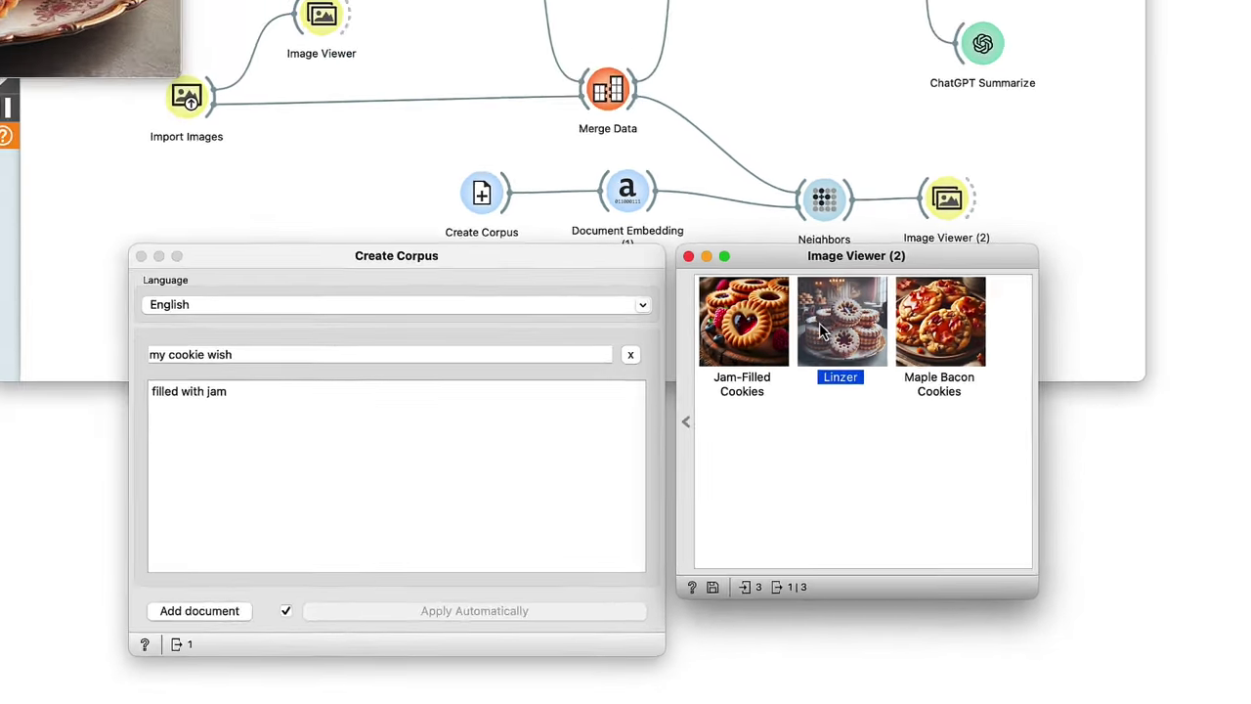
key(space)
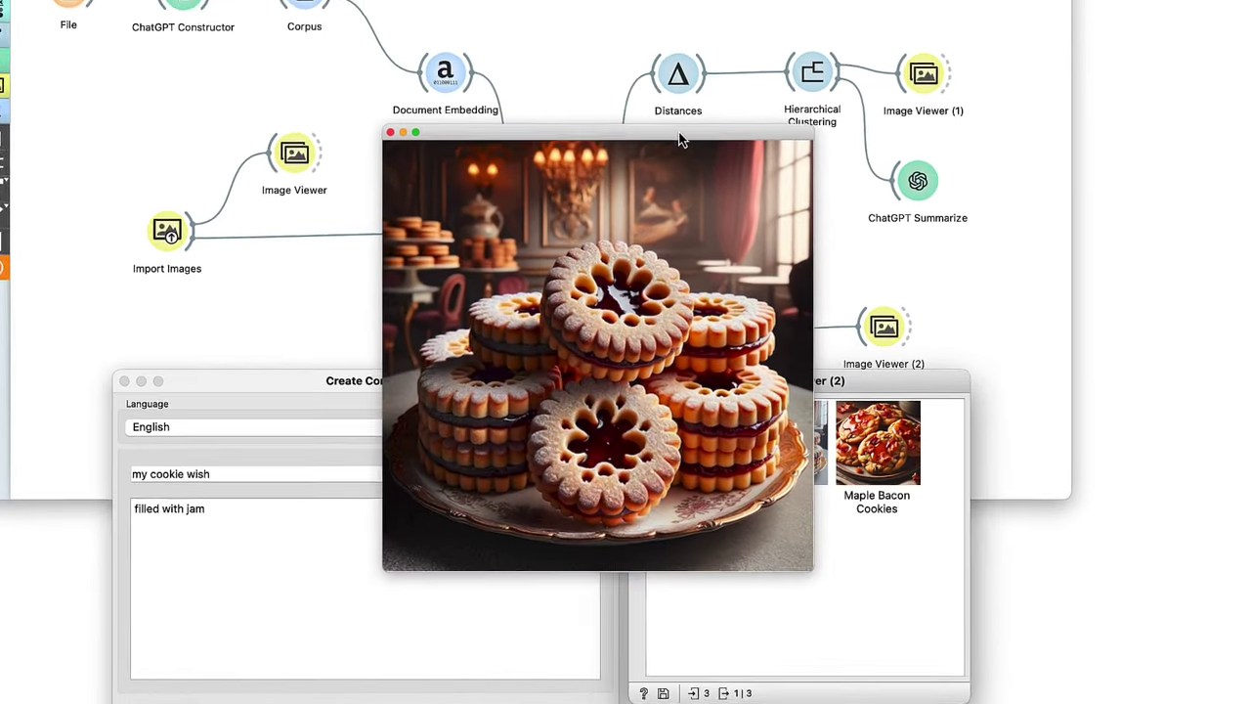